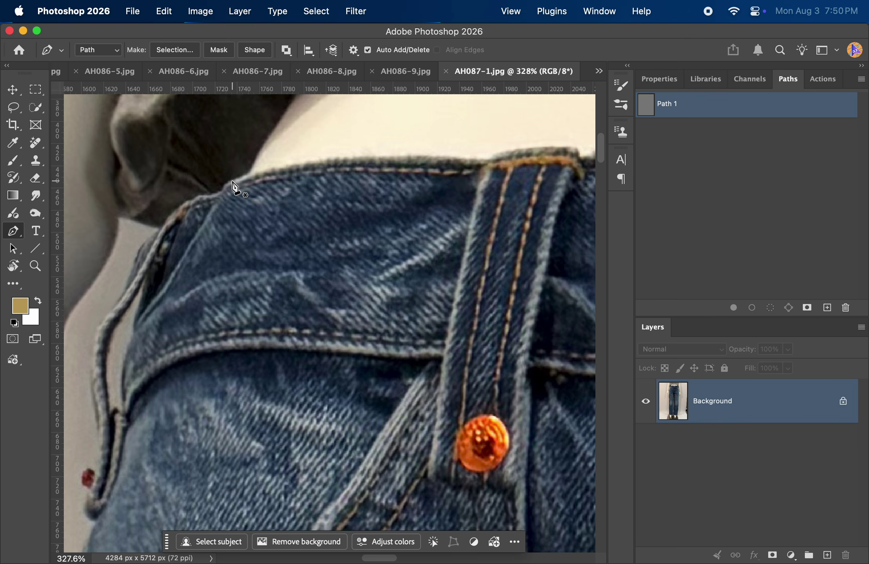
Start a pen path at the waistband's left corner and trace the waistband's top edge over the left belt loop
left_click(233, 182)
scroll(362, 162, "right", 5)
left_click(313, 182)
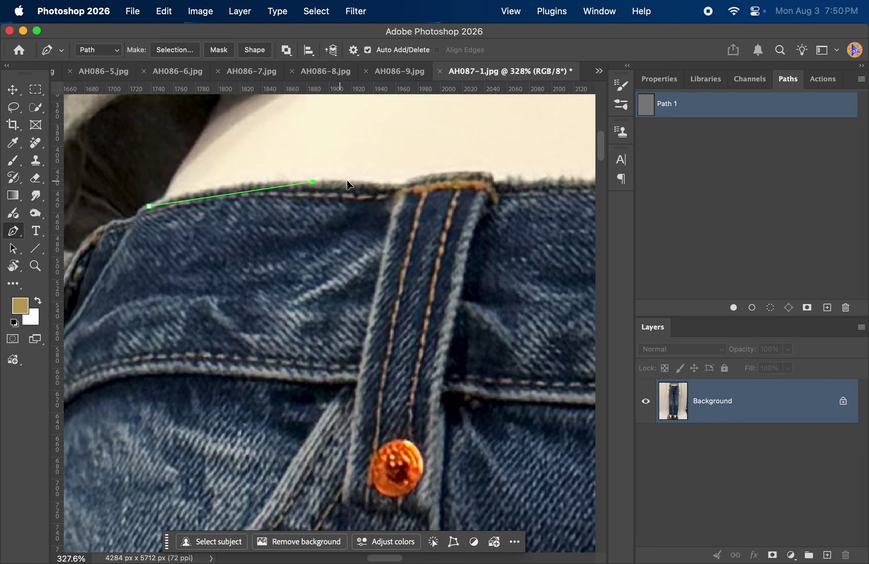
mouse_move(348, 185)
left_mouse_down()
mouse_move(384, 184)
mouse_move(355, 189)
left_mouse_up()
scroll(339, 192, "right", 5)
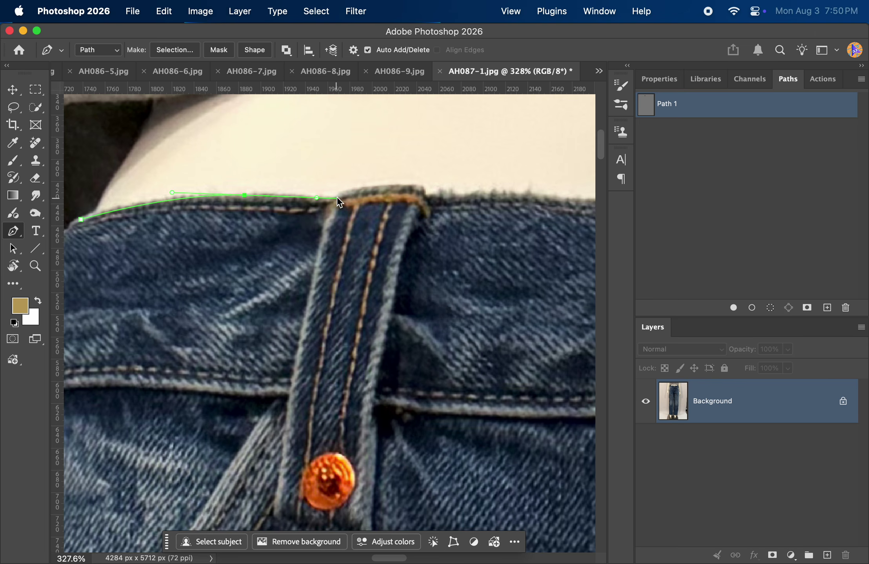
left_click_drag(366, 189, 386, 186)
left_click(411, 187)
left_click_drag(509, 197, 274, 195)
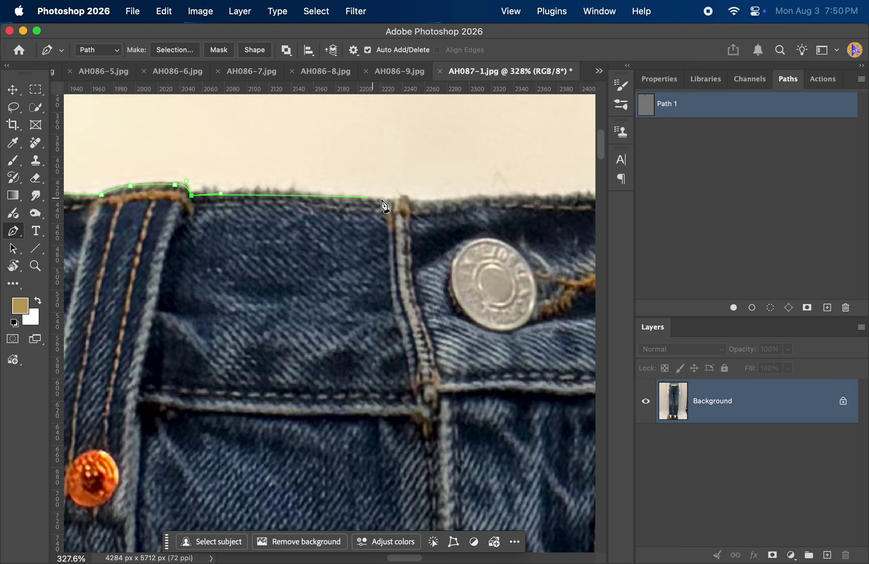
Continue the path along the waistband above the metal button and over the right belt loop
left_click_drag(368, 197, 415, 201)
left_click_drag(484, 197, 355, 187)
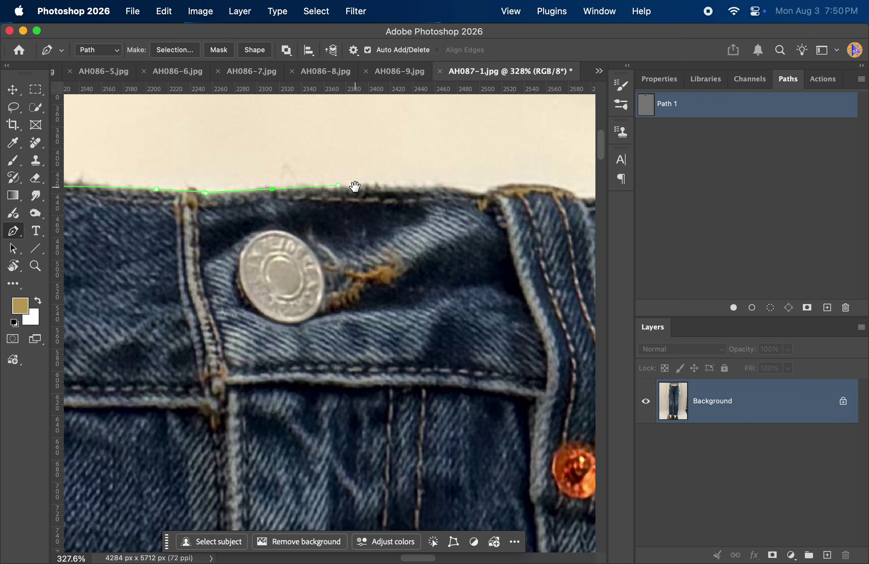
left_click_drag(414, 189, 388, 201)
left_click(488, 198)
left_click_drag(437, 220, 467, 223)
left_click(474, 218)
scroll(396, 220, "right", 10)
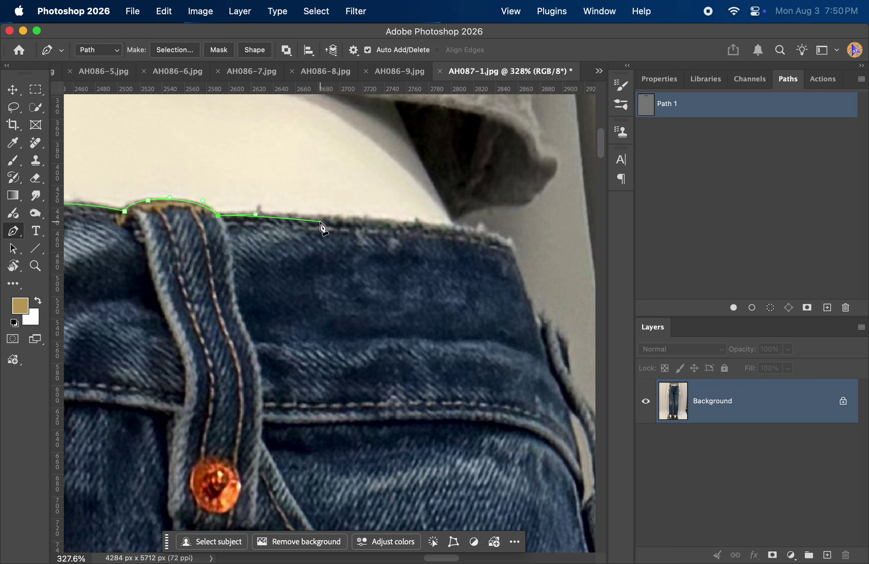
Trace the rest of the waistband, round its right corner and follow the side edge down to the hanging side strap
left_click_drag(413, 221, 455, 223)
scroll(430, 215, "right", 4)
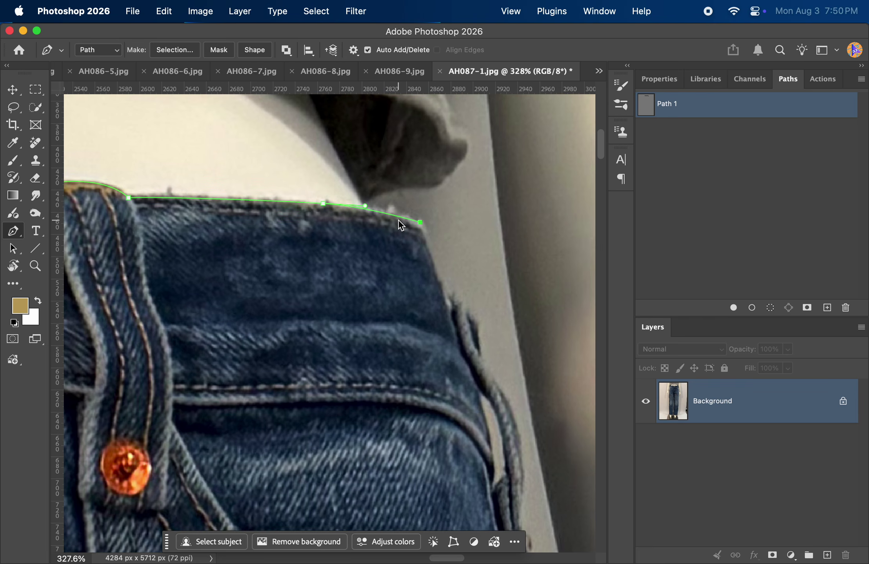
left_click(400, 217)
left_click_drag(436, 265, 438, 262)
left_click(449, 312)
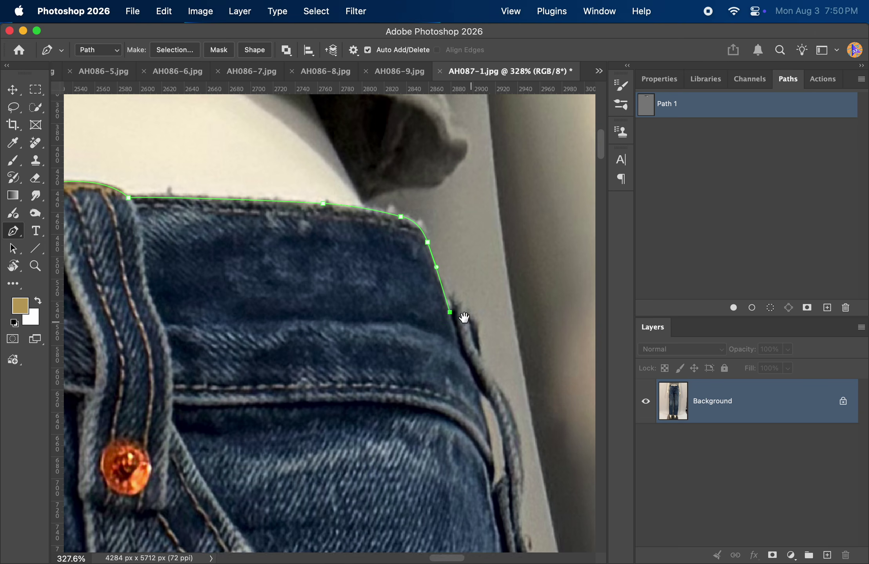
Trace the path around the outside of the hanging strap to its lower end on the hip
left_click_drag(476, 326, 418, 347)
scroll(418, 310, "down", 5)
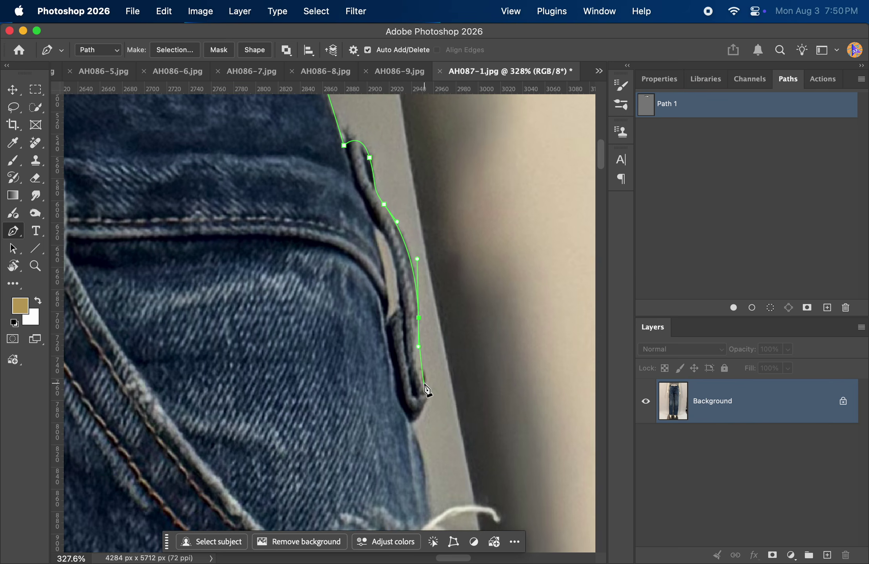
left_click_drag(424, 383, 407, 422)
scroll(418, 440, "down", 10)
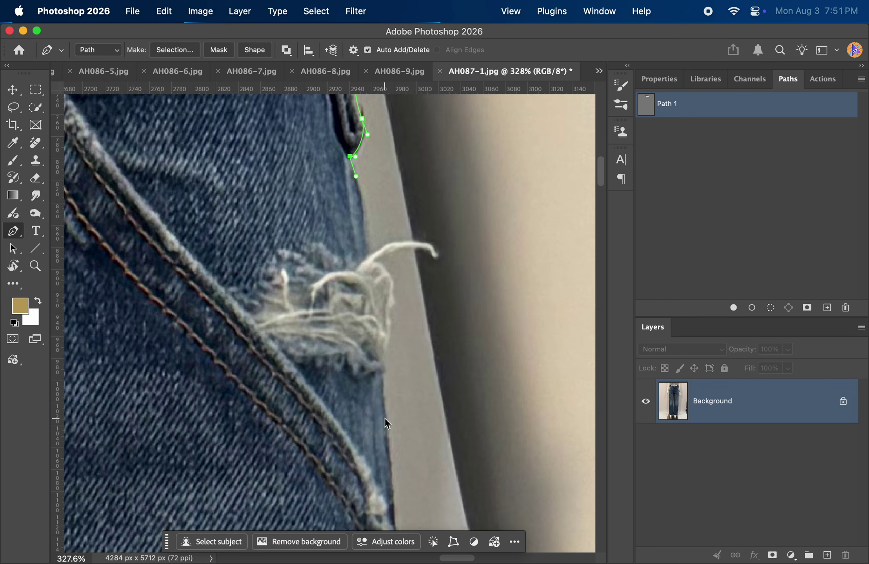
Trace the right hip edge past the frayed patch to the small red tab, undoing and replacing the last anchor point
left_click_drag(384, 419, 389, 473)
scroll(394, 447, "down", 10)
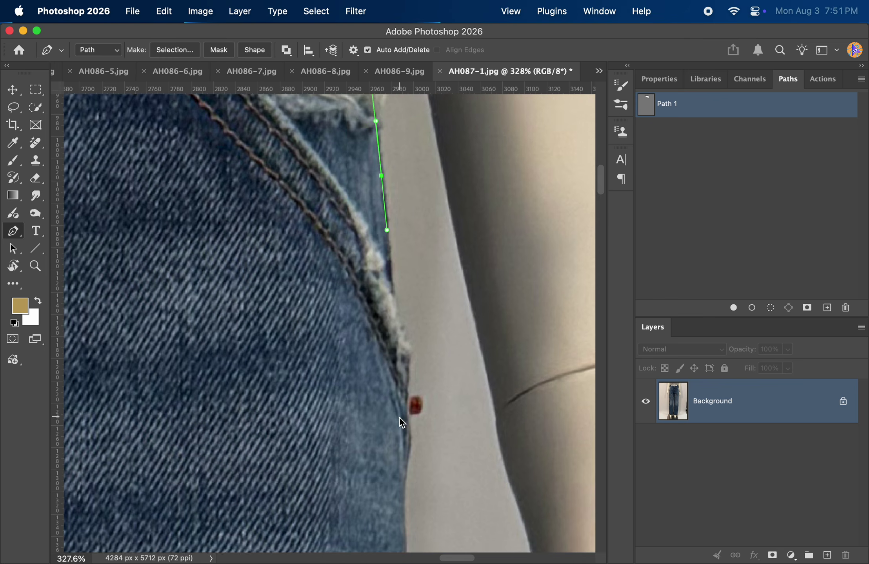
left_click(393, 285)
scroll(394, 284, "down", 3)
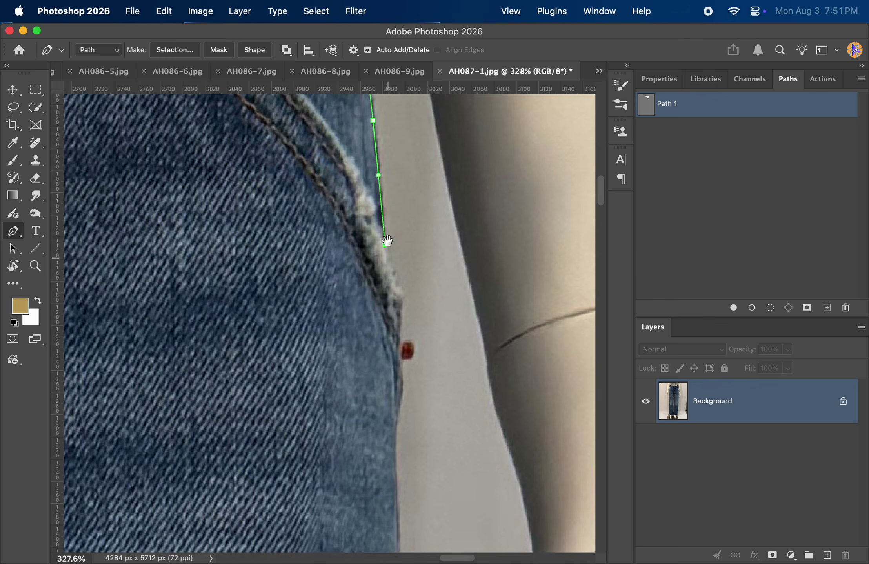
left_click_drag(398, 268, 396, 293)
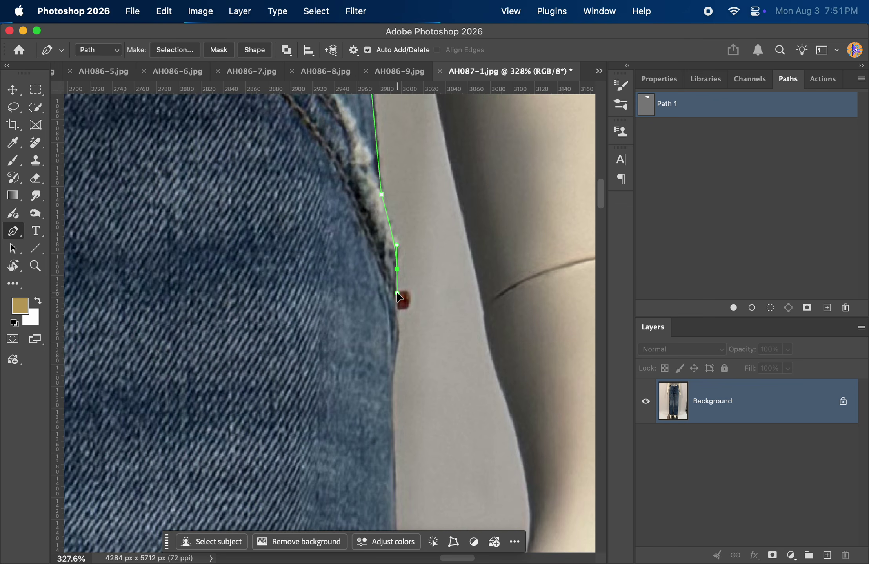
scroll(395, 302, "down", 1)
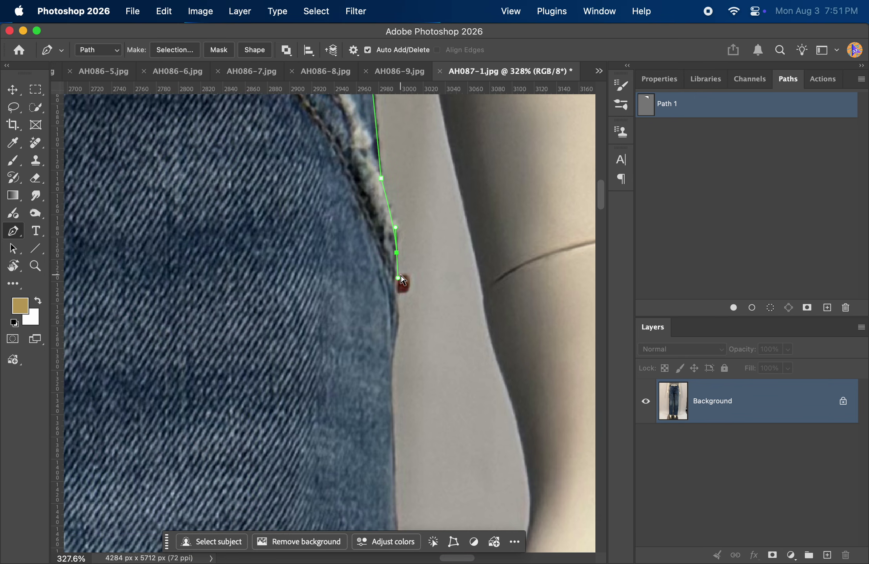
key("super+z")
left_click_drag(396, 246, 395, 271)
Trace the path around the small red tab and back to the jeans' side edge
mouse_move(404, 286)
left_mouse_down()
mouse_move(436, 285)
mouse_move(418, 285)
left_mouse_up()
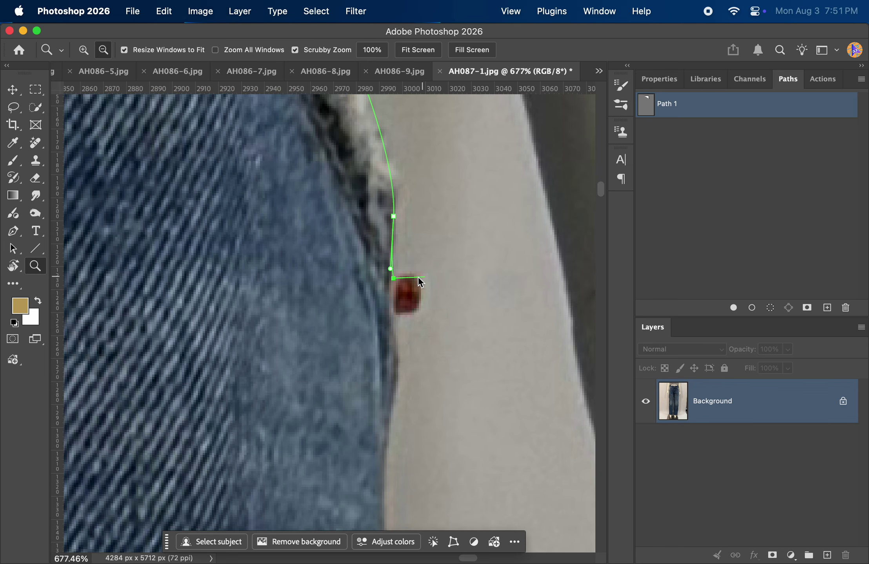
left_click(409, 276)
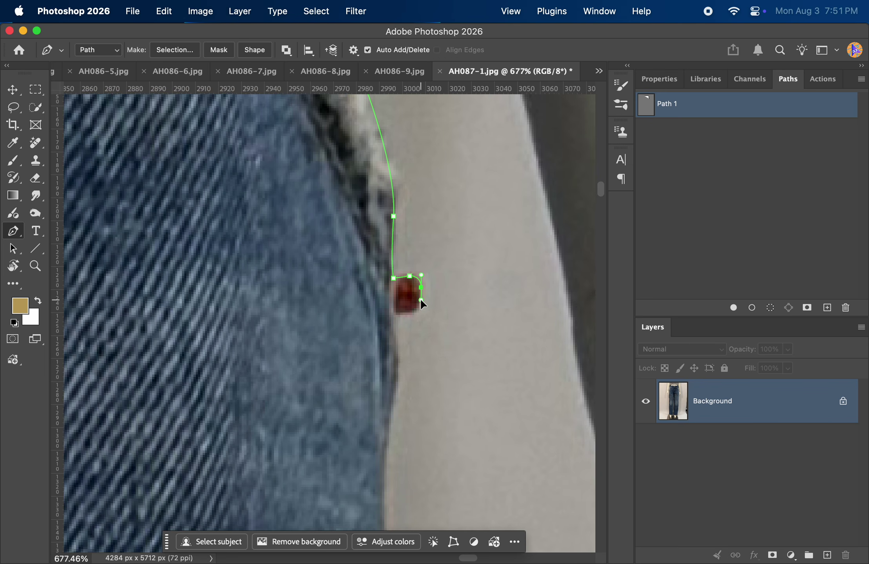
left_click_drag(412, 313, 406, 312)
left_click(393, 315)
Continue the path down the side of the jeans from the red tab to the riveted pocket's outer corner
scroll(389, 314, "down", 5)
scroll(370, 378, "down", 3)
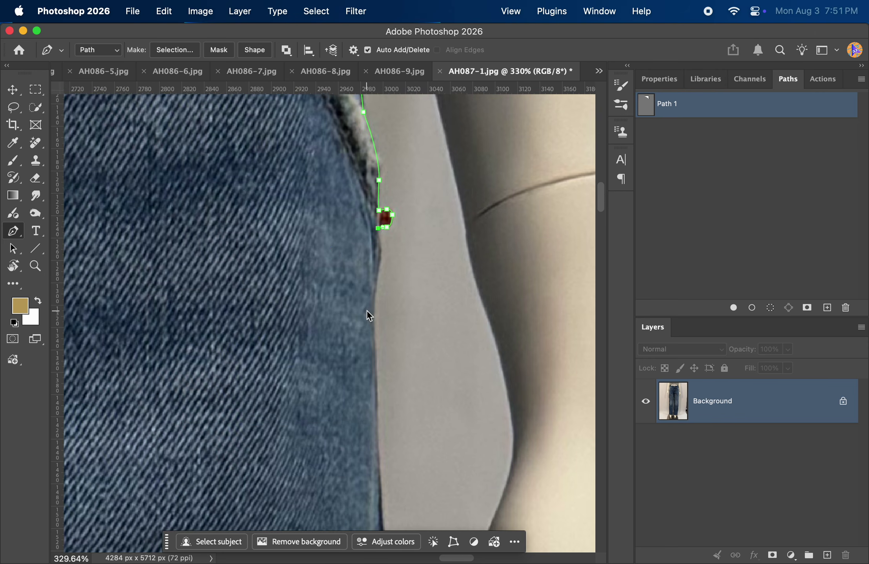
left_click_drag(376, 439, 383, 527)
scroll(386, 427, "down", 6)
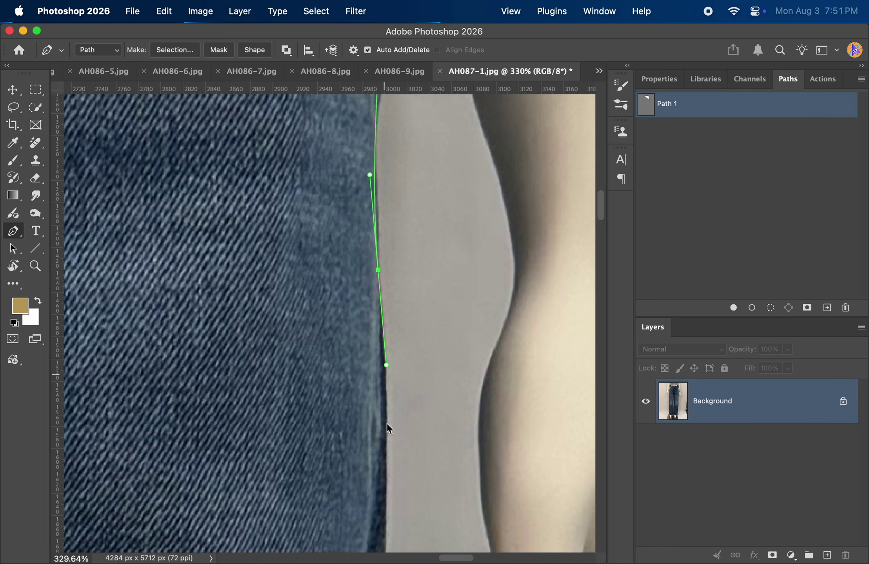
left_click_drag(380, 480, 364, 499)
scroll(365, 497, "down", 5)
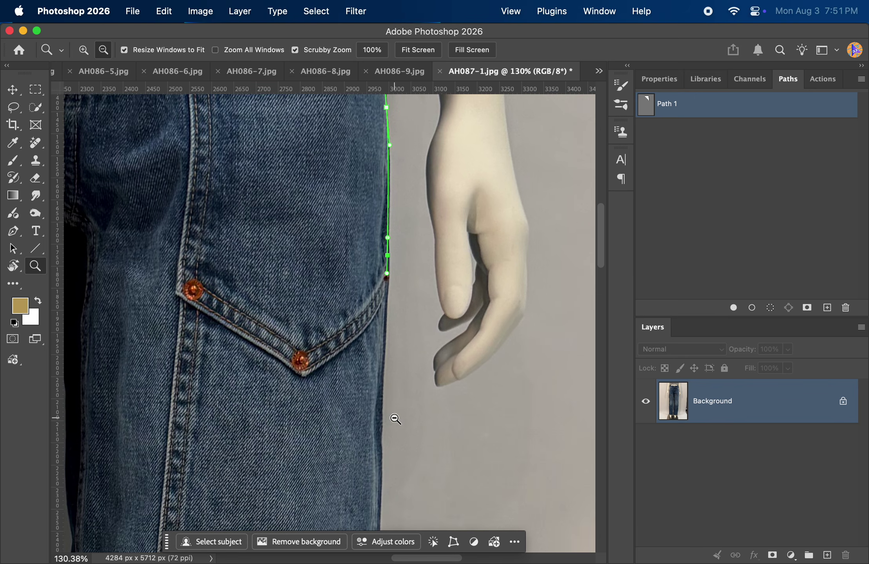
Trace the right leg's outer edge from the riveted pocket down to the stitched knee panel
left_click_drag(380, 445, 382, 470)
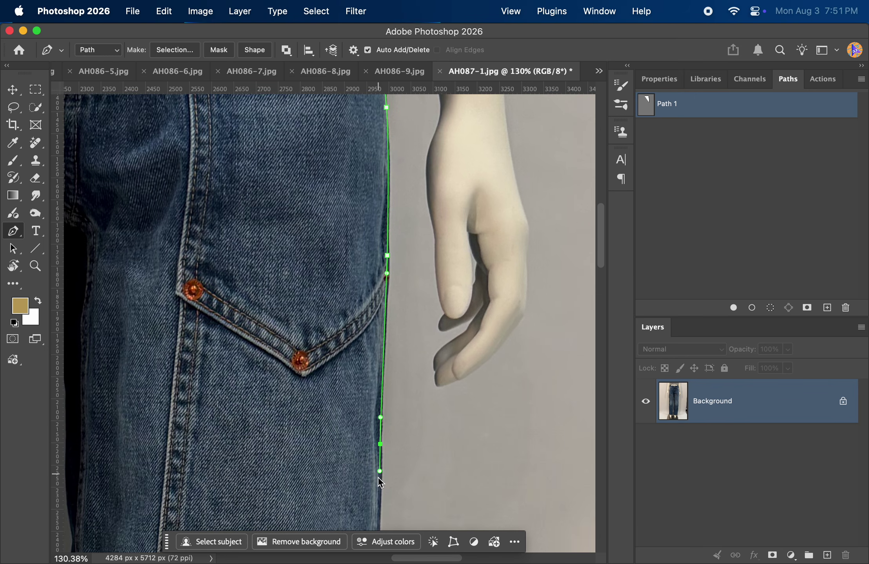
scroll(380, 470, "down", 6)
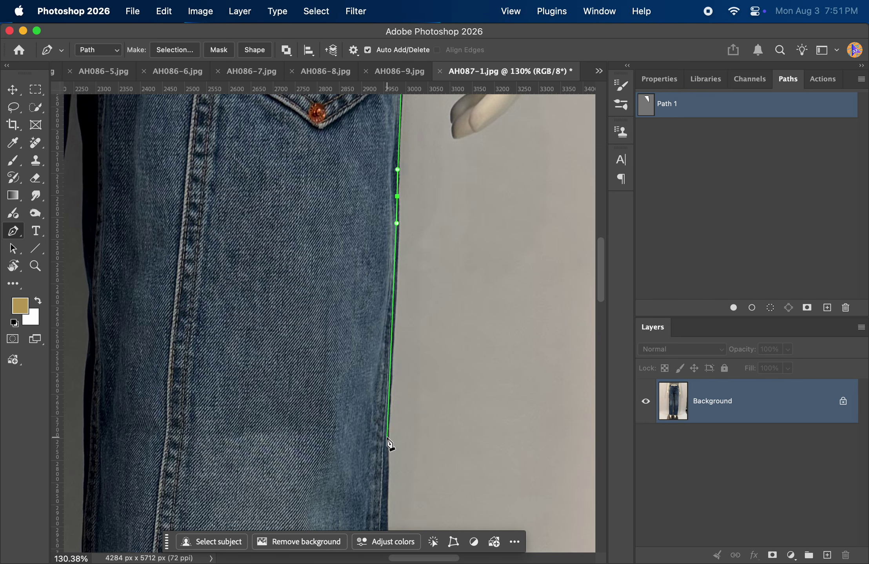
left_click_drag(387, 437, 387, 478)
scroll(386, 486, "down", 8)
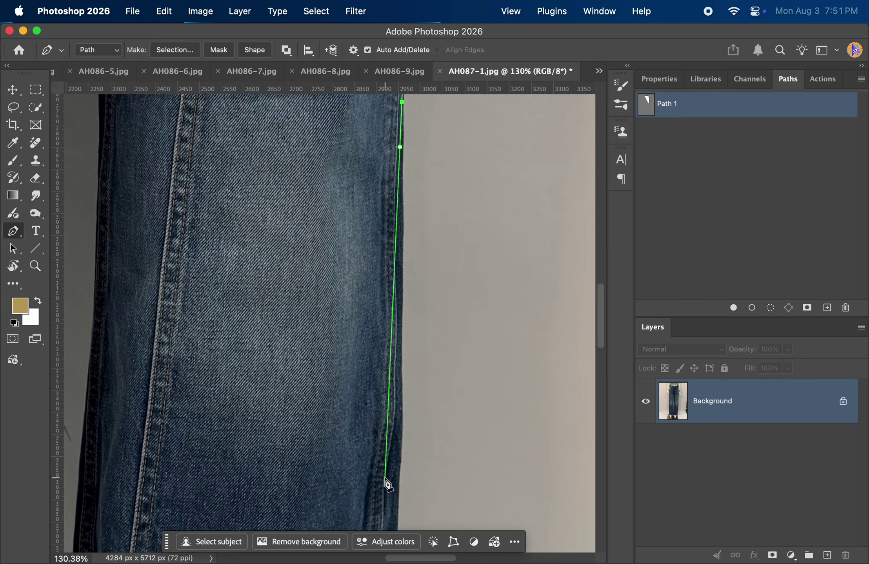
left_click_drag(397, 501, 433, 250)
left_click_drag(405, 382, 419, 240)
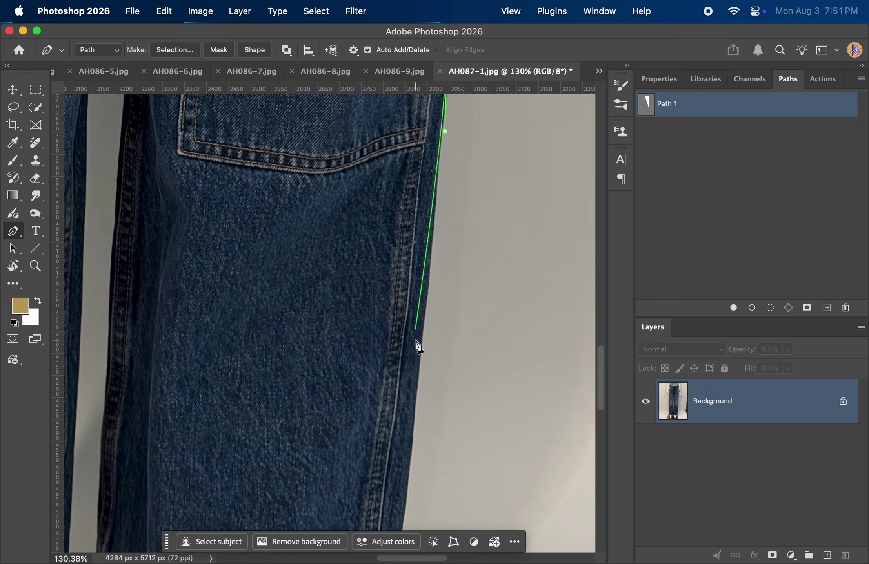
Extend the path along the outer leg below the knee panel and adjust the curve beside the panel to fit the edge
left_click_drag(415, 391, 409, 451)
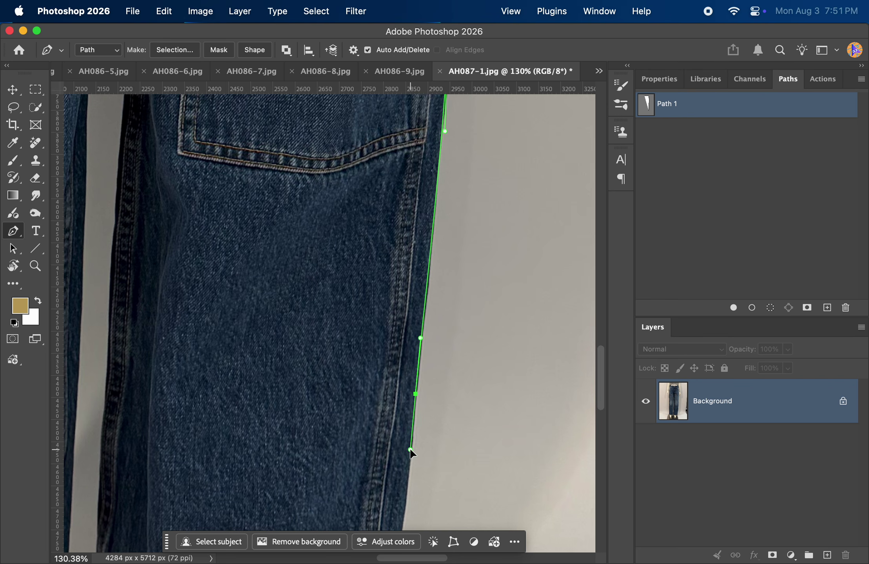
scroll(408, 381, "up", 5)
scroll(409, 382, "right", 2)
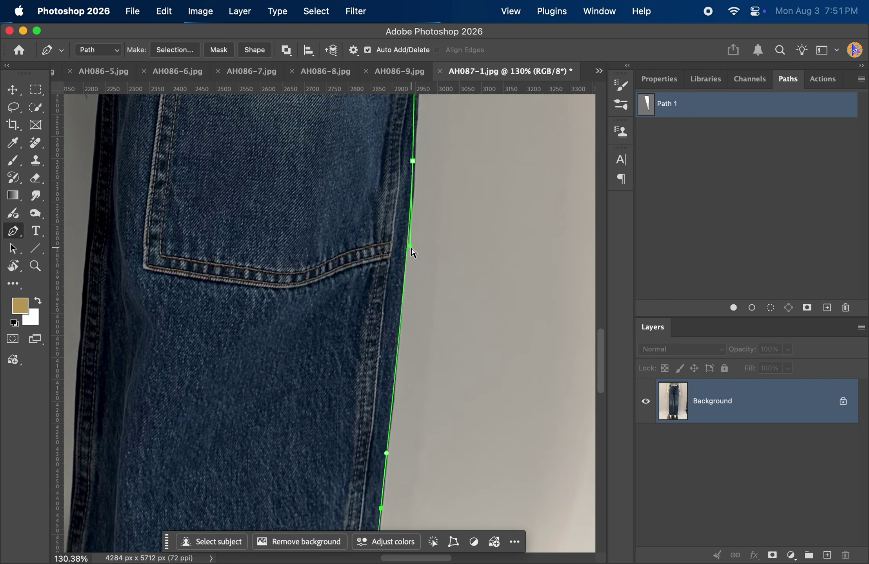
left_click(409, 246)
scroll(423, 291, "up", 10)
scroll(423, 290, "right", 1)
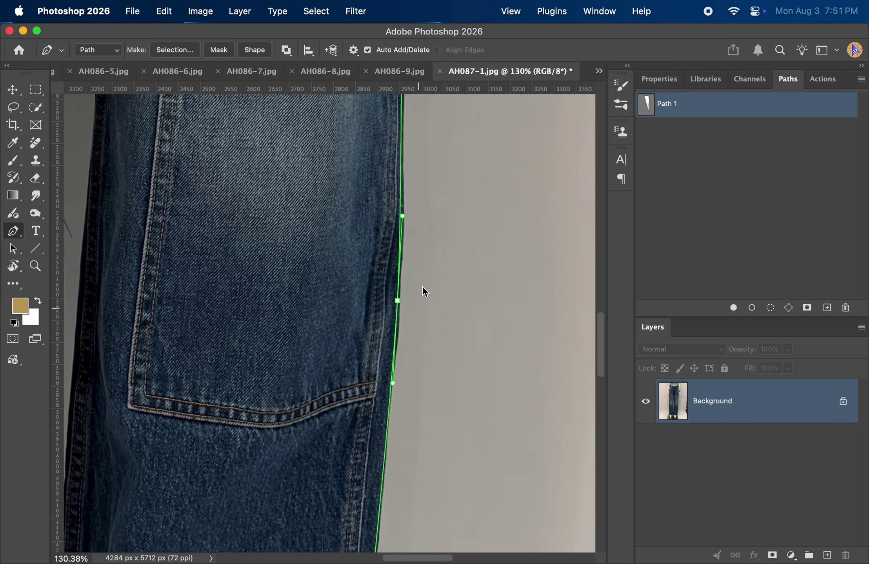
Continue the path down the outer leg to the hem and curve it around the hem's outer corner
scroll(417, 326, "down", 20)
scroll(424, 142, "left", 2)
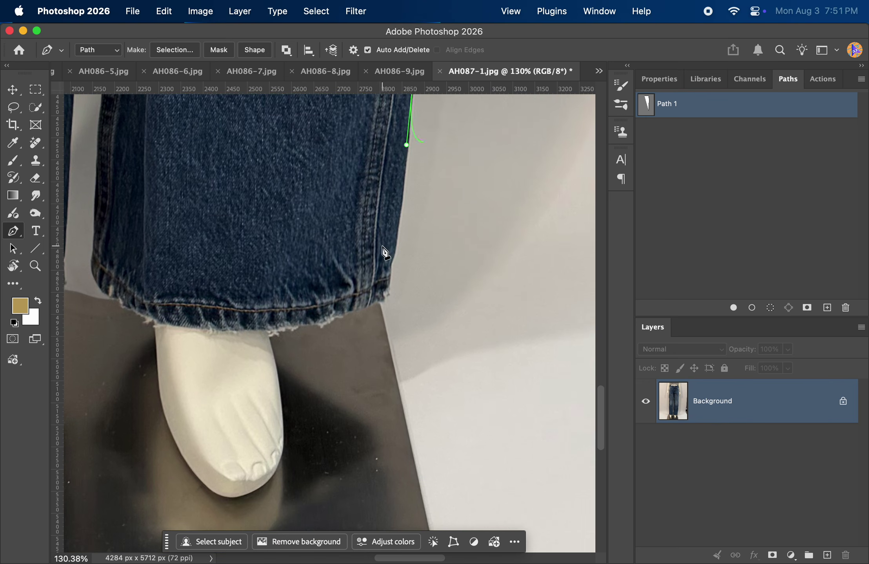
left_click(388, 283)
key("z")
scroll(374, 298, "up", 5)
key("p")
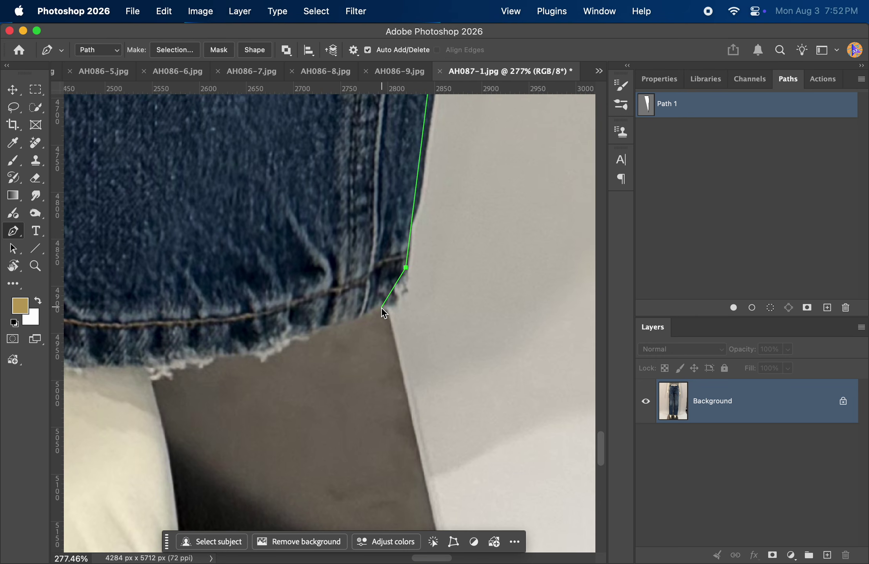
left_click_drag(382, 307, 358, 314)
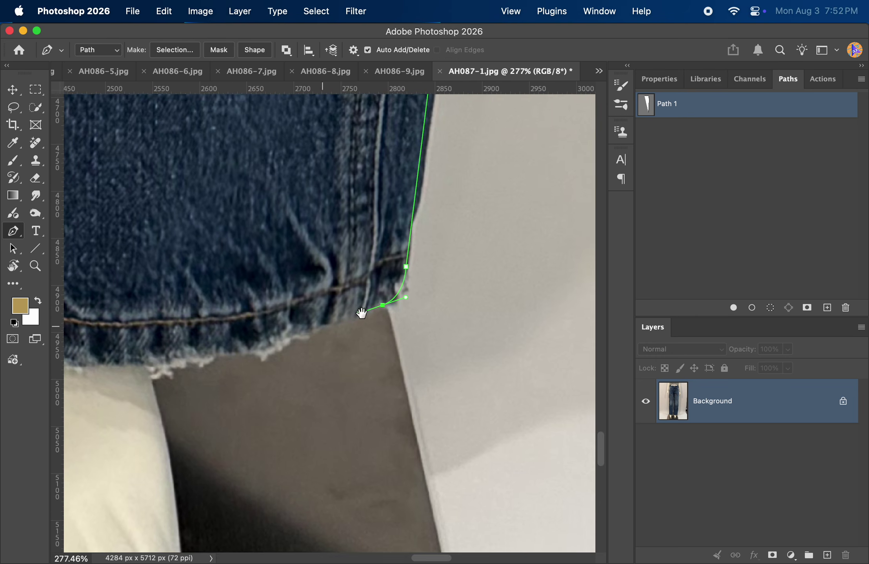
Trace the frayed bottom hem of the right leg across the top of the mannequin's foot
scroll(361, 310, "left", 4)
scroll(361, 310, "down", 1)
scroll(392, 310, "left", 4)
scroll(392, 309, "up", 1)
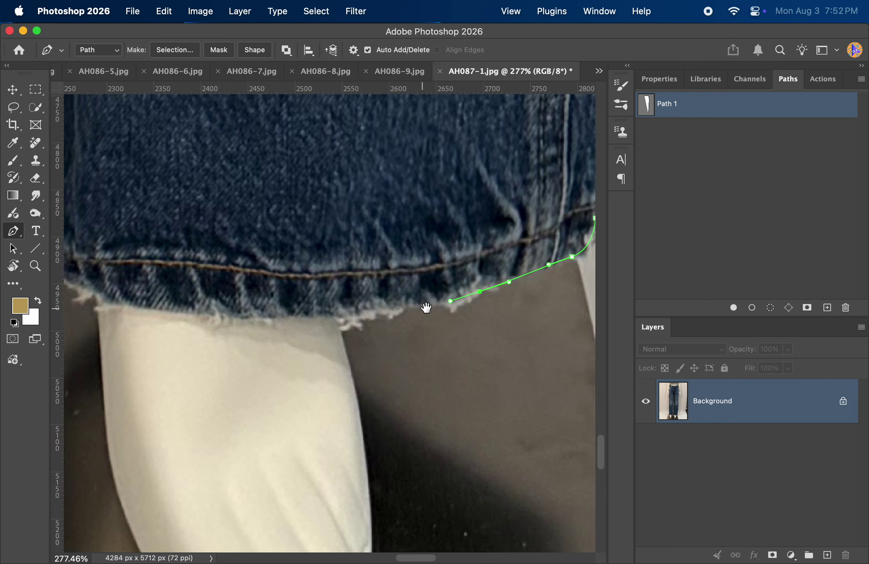
left_click_drag(402, 312, 379, 313)
left_click_drag(297, 316, 414, 365)
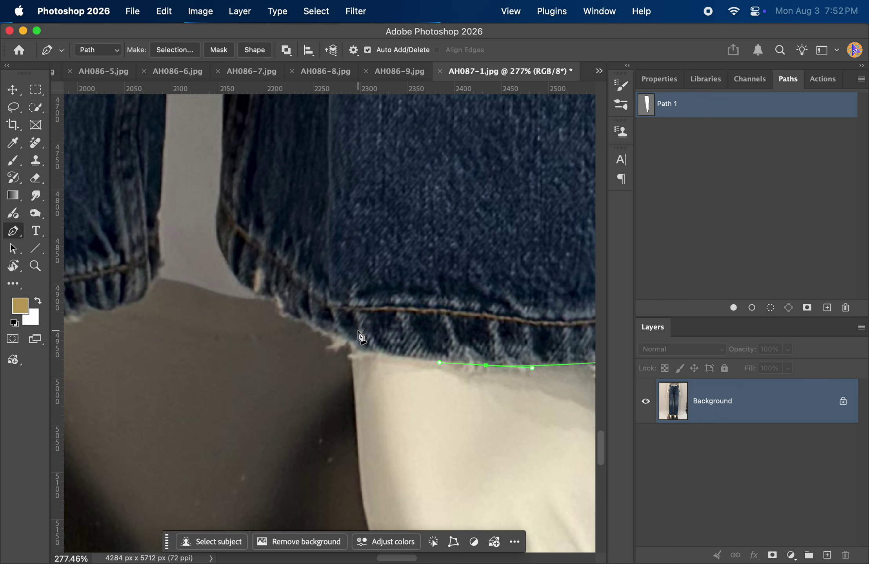
Trace the rising end of the hem and curve the path around its inner corner onto the inner leg
mouse_move(322, 334)
left_mouse_down()
mouse_move(283, 313)
mouse_move(330, 351)
left_mouse_up()
left_click_drag(290, 325, 279, 304)
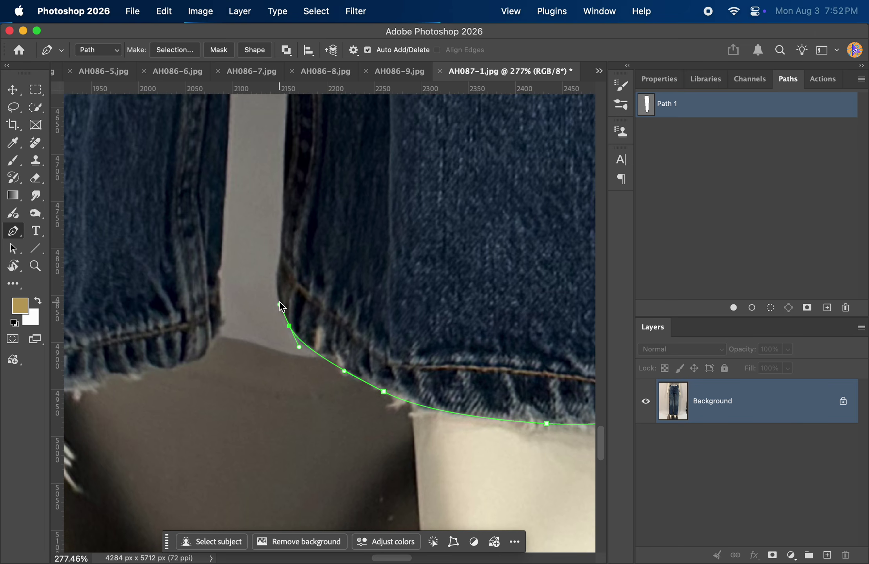
left_click_drag(280, 262, 281, 245)
Extend the path up the right leg's inner edge from above the hem to the lower leg below the knee panel
scroll(302, 290, "up", 6)
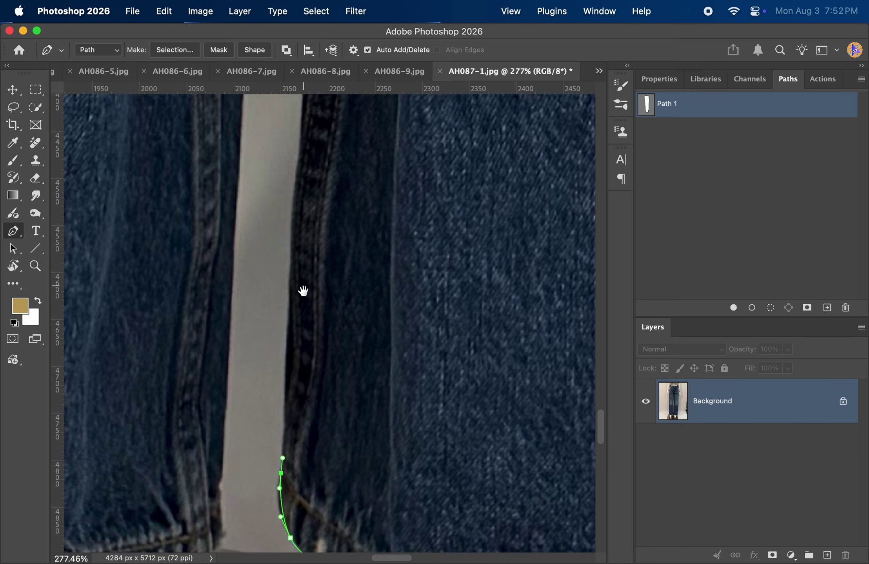
left_click_drag(302, 179, 309, 123)
scroll(321, 144, "up", 8)
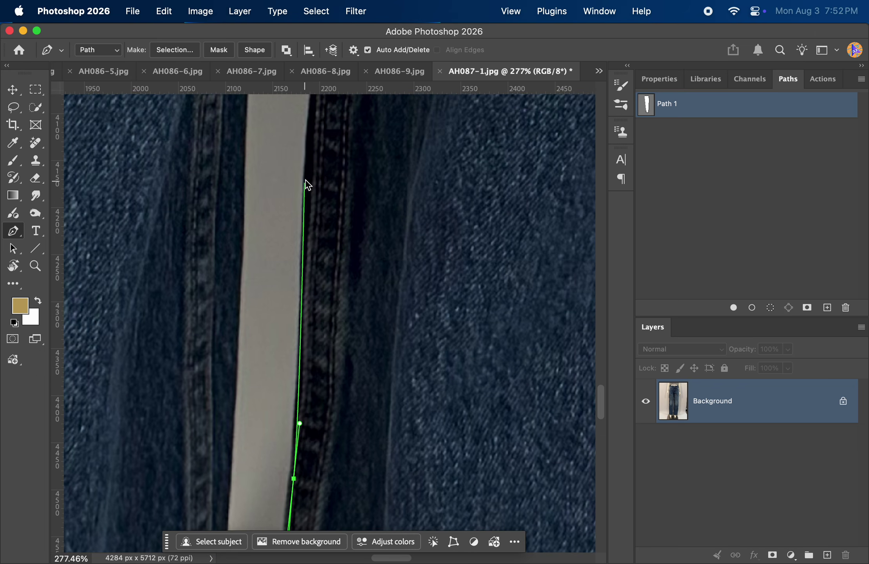
left_click_drag(311, 175, 310, 128)
Continue the path up the right leg's inner edge alongside the knee panel to the thigh, with smooth anchors following the seam
scroll(310, 214, "up", 8)
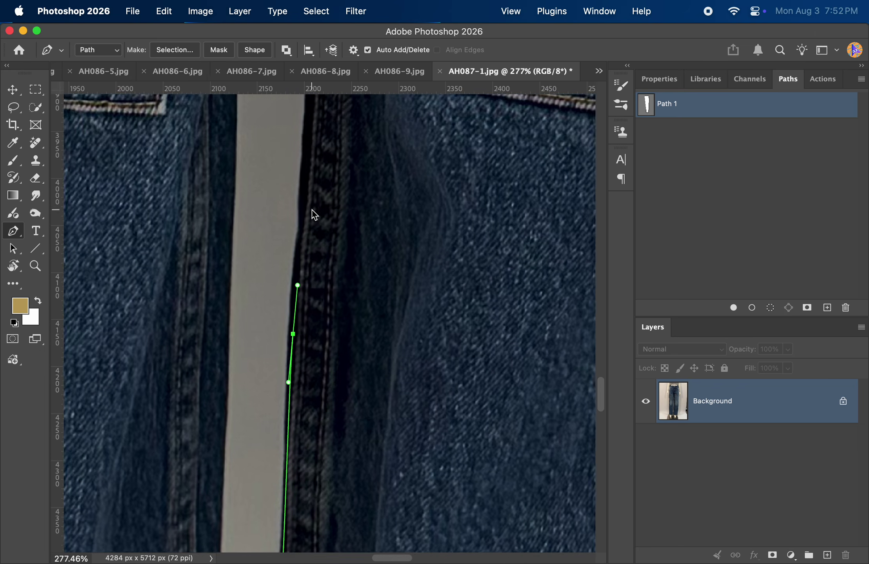
scroll(301, 247, "up", 3)
left_click_drag(301, 202, 305, 110)
scroll(316, 219, "up", 8)
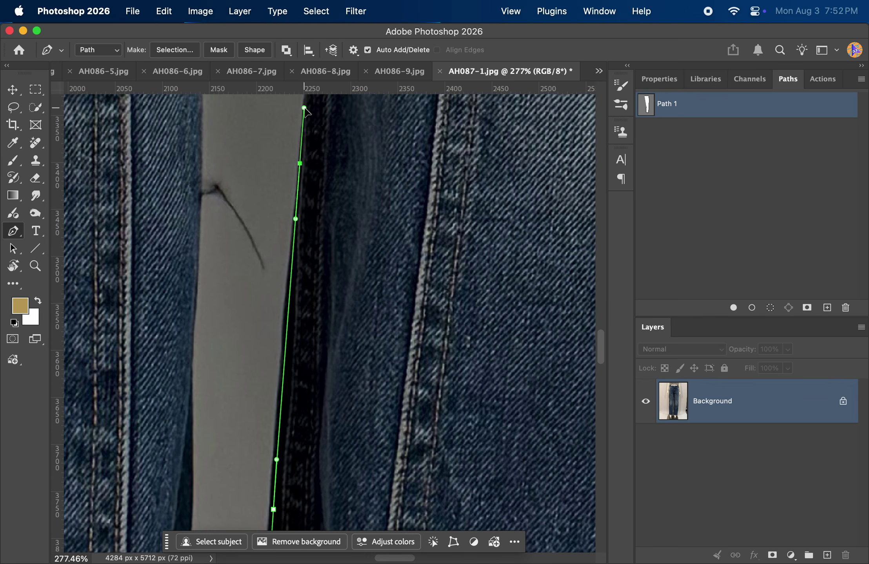
scroll(320, 168, "up", 9)
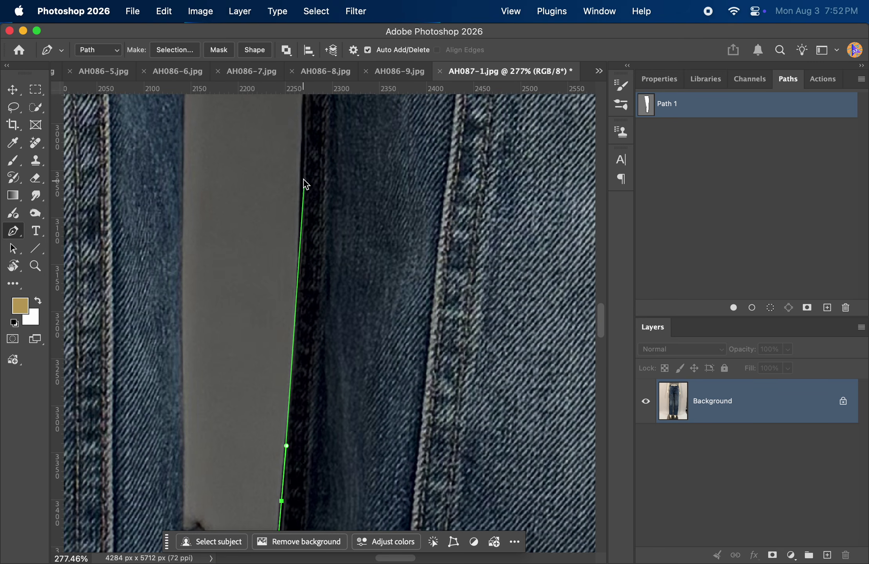
left_click_drag(302, 179, 303, 98)
Add an anchor on the right leg's inner thigh edge and readjust its handles to fit the dark edge
scroll(314, 226, "up", 9)
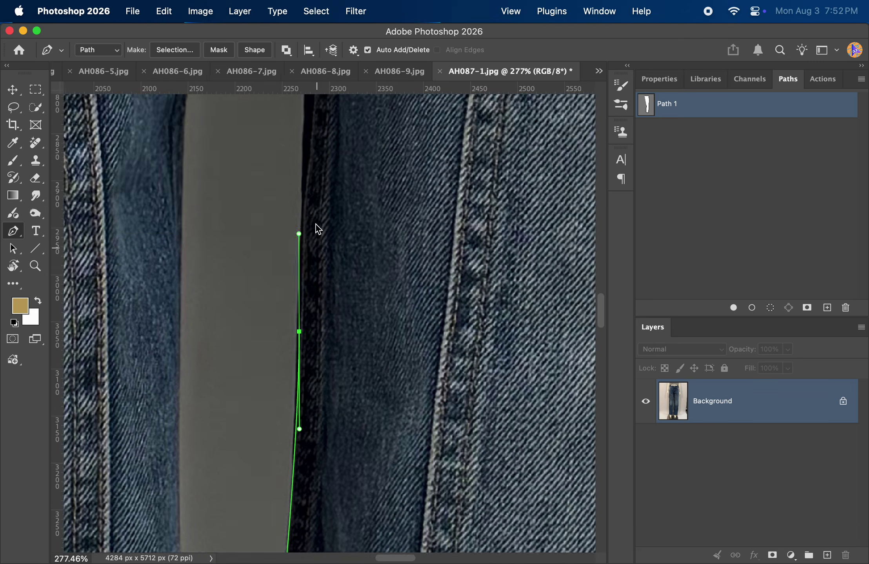
left_click_drag(302, 173, 297, 149)
key("super+z")
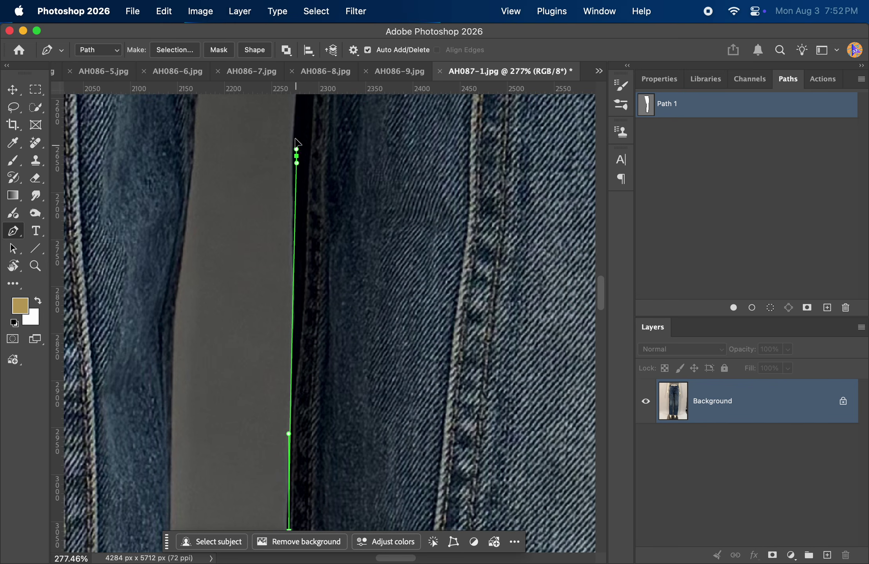
scroll(299, 101, "up", 2)
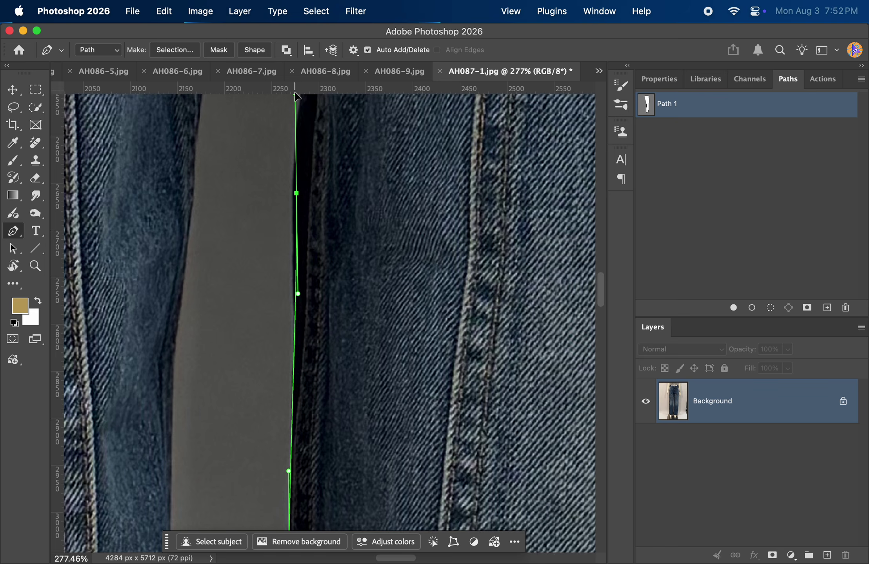
left_click_drag(297, 96, 301, 111)
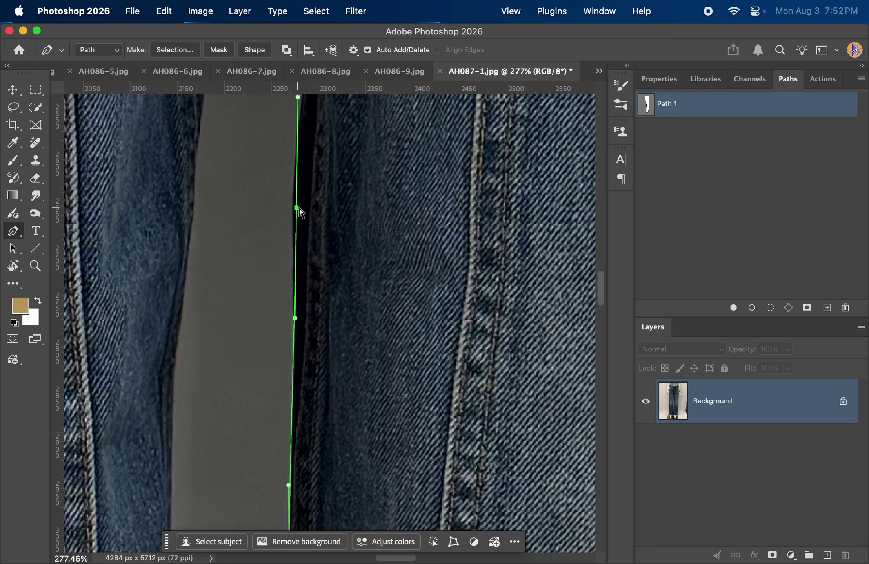
Trace the path up the shadowed inner edge of the right thigh to the narrow gap below the crotch
scroll(327, 150, "up", 8)
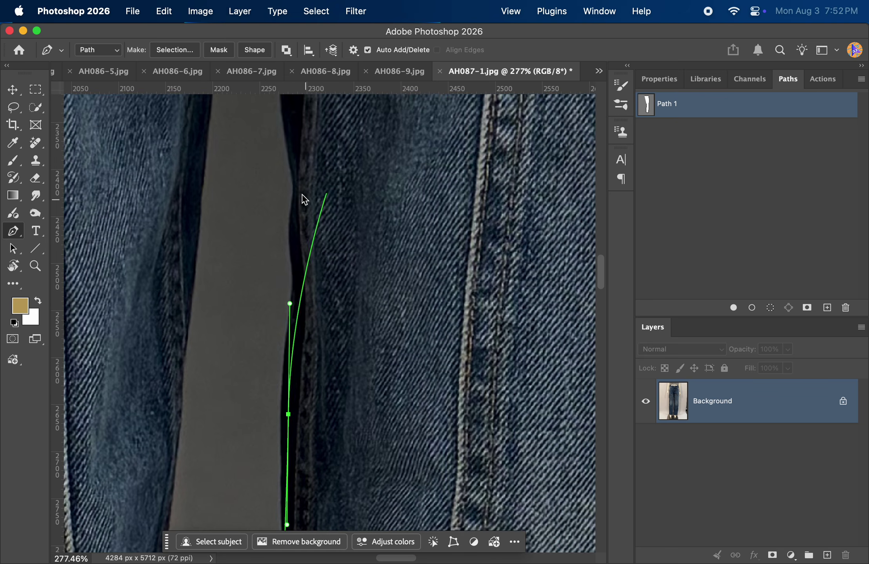
left_click_drag(296, 177, 293, 106)
scroll(296, 185, "up", 8)
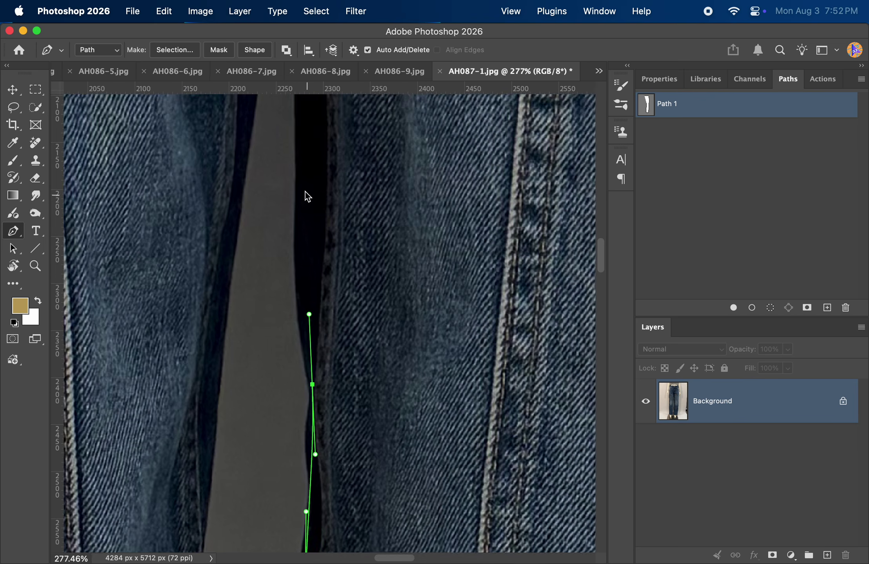
scroll(305, 156, "up", 8)
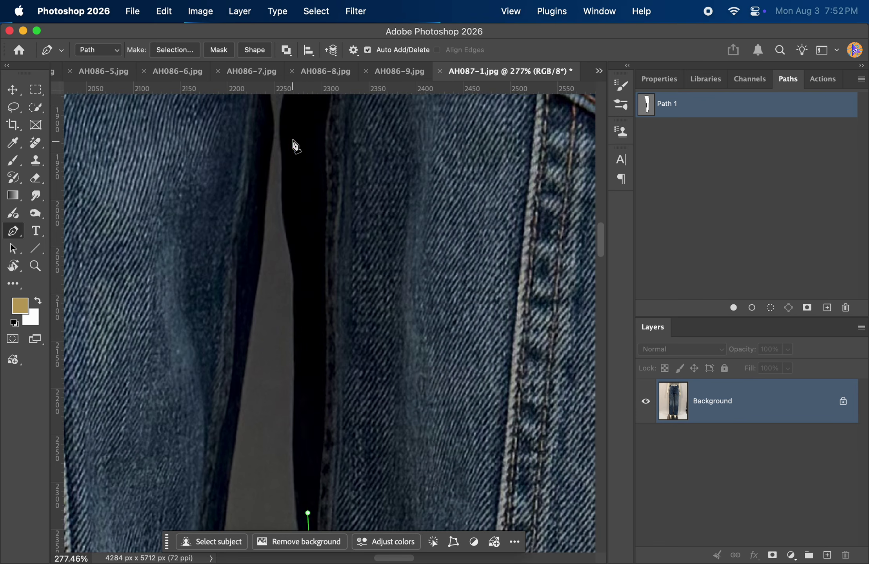
left_click_drag(292, 142, 292, 98)
Curve the path around the top of the gap at the crotch and start it down the left leg's inner thigh
scroll(310, 174, "up", 9)
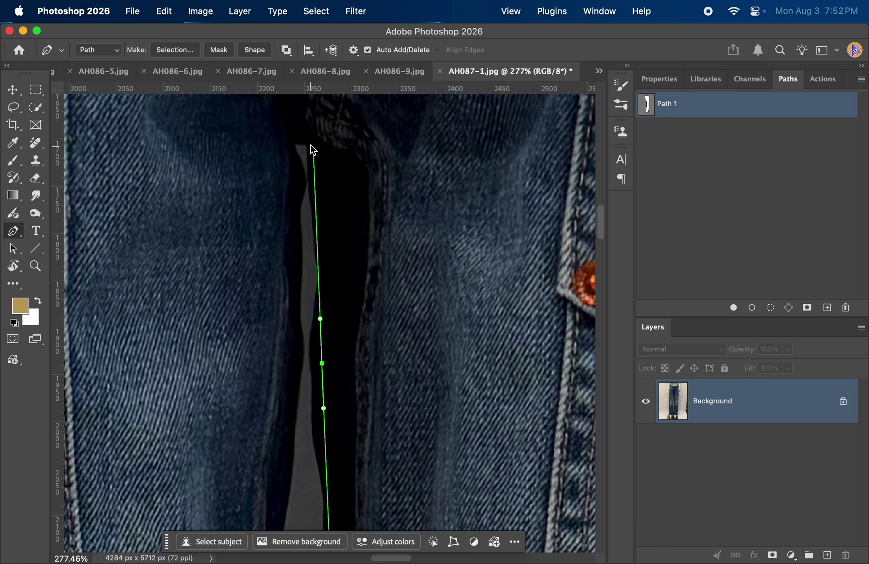
left_click_drag(308, 146, 298, 133)
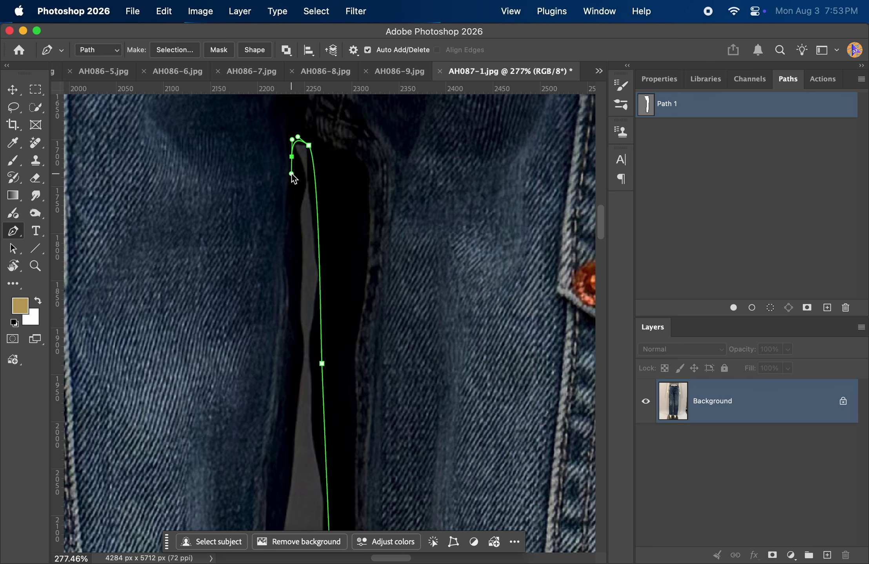
left_click_drag(304, 310, 302, 227)
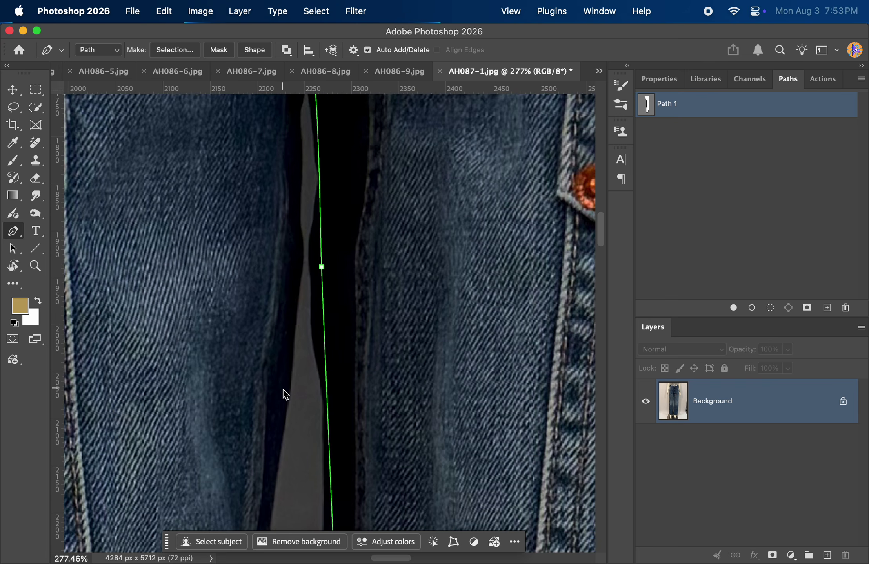
left_click_drag(285, 397, 271, 502)
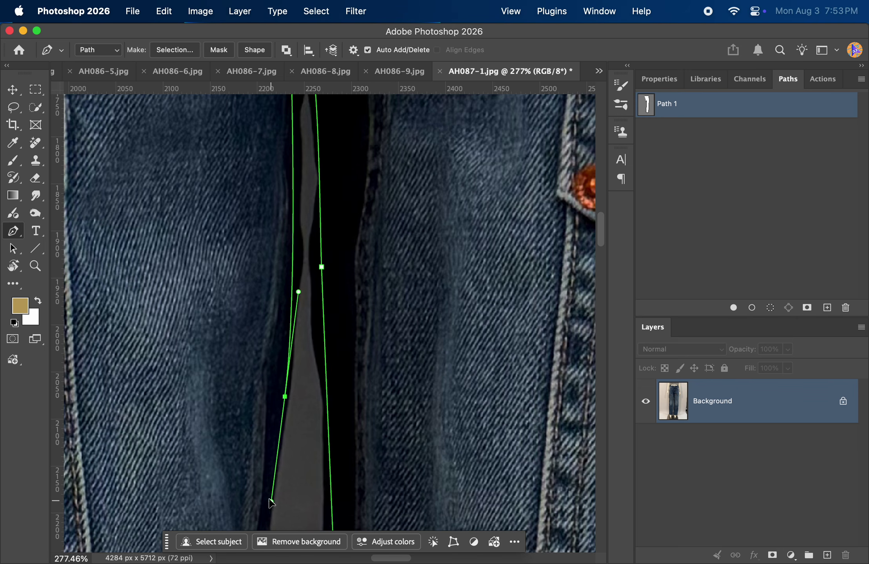
Continue the path down the left leg's inner thigh edge and adjust the lowest anchor's handles to fit the bend
scroll(279, 398, "down", 5)
scroll(276, 392, "down", 2)
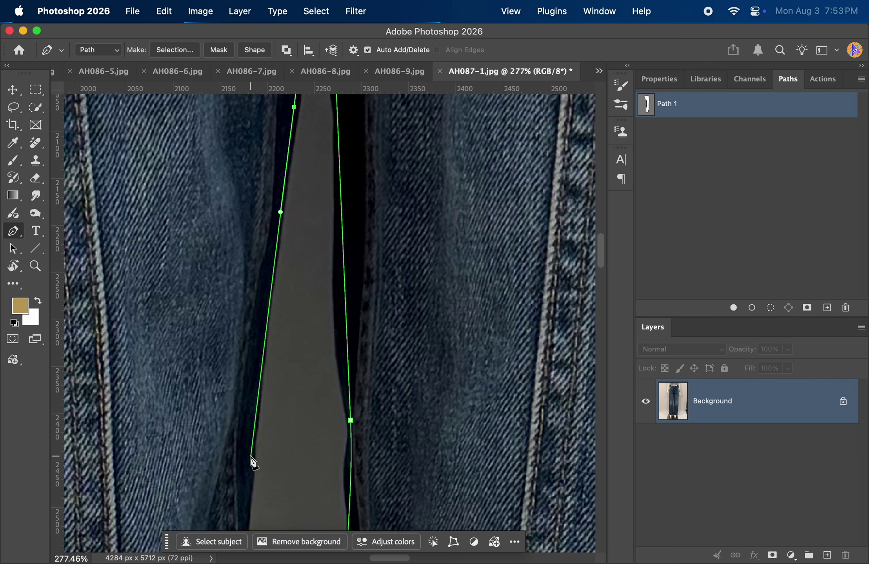
left_click_drag(251, 458, 245, 524)
scroll(266, 359, "down", 10)
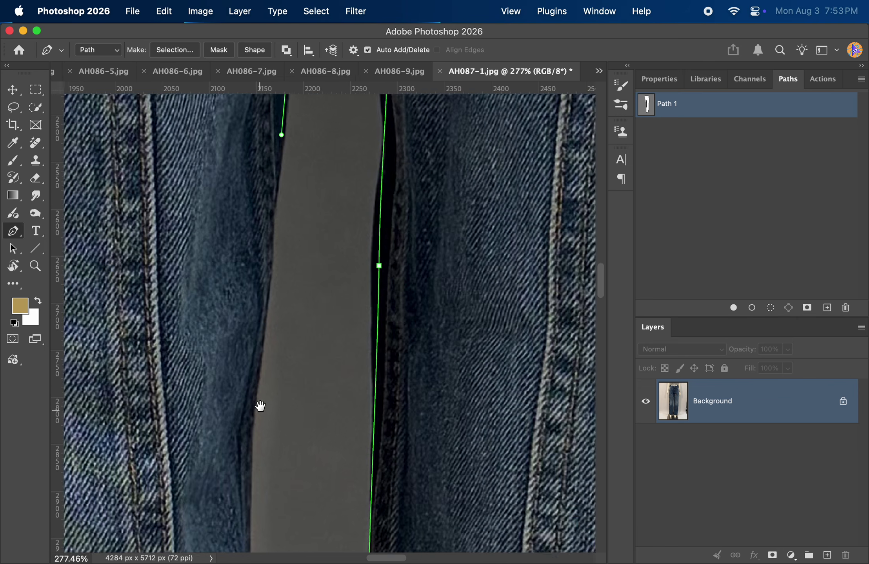
left_click(265, 302)
left_click(259, 355)
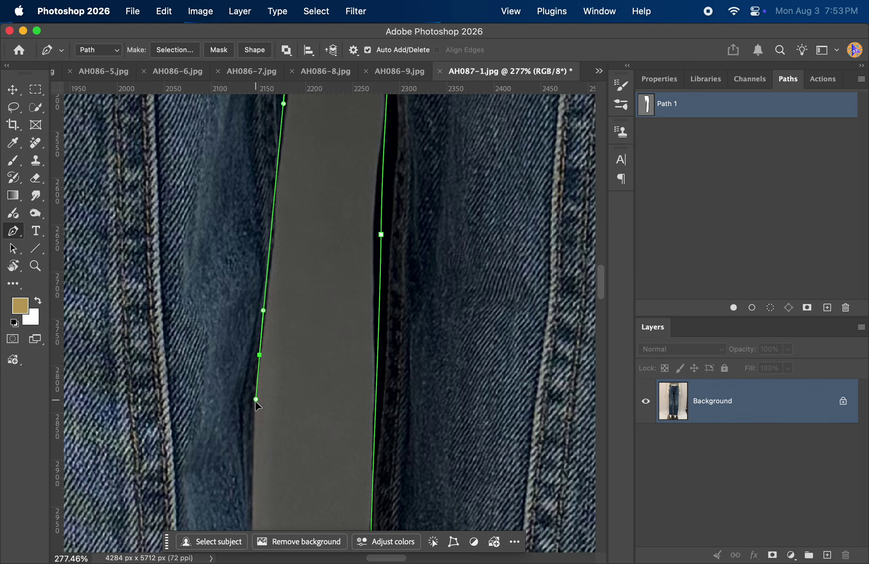
left_click(255, 409)
left_click_drag(254, 410, 252, 414)
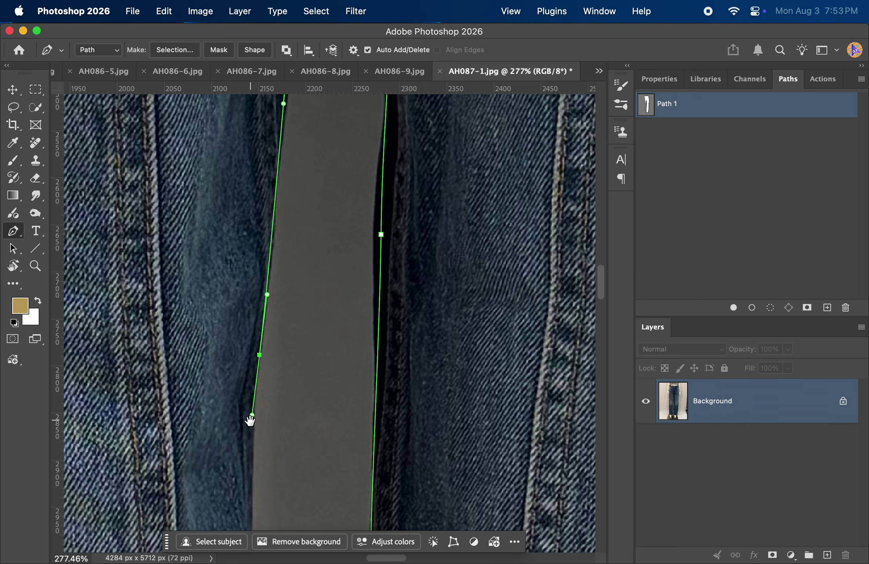
Extend the path down the left leg's inner edge past the loose thread in the gap, leaving the thread outside the jeans outline
scroll(254, 342, "down", 7)
left_click_drag(265, 340, 266, 463)
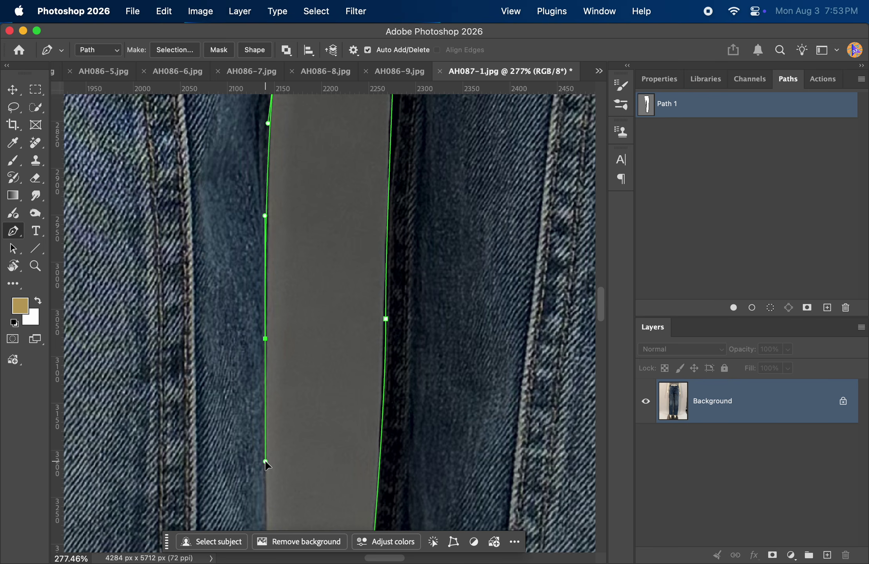
scroll(271, 431, "down", 7)
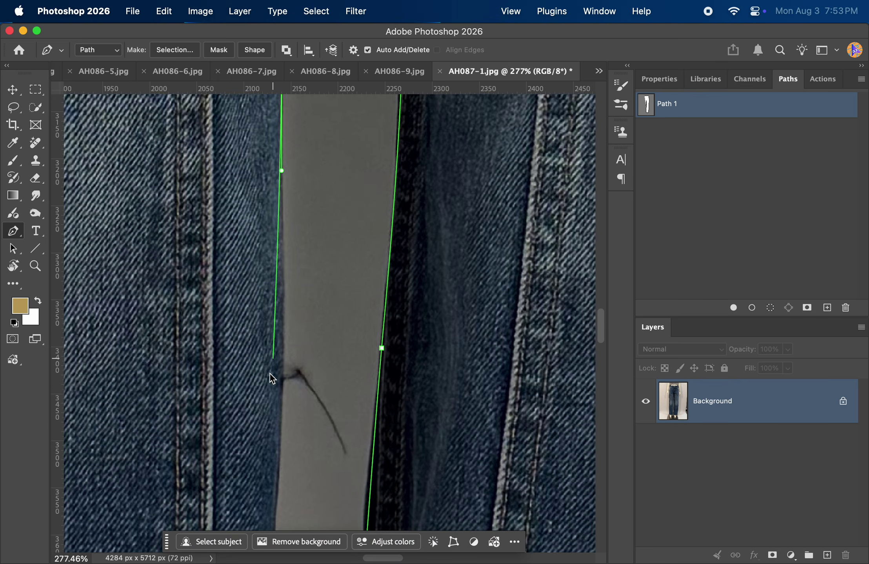
left_click_drag(275, 488, 273, 536)
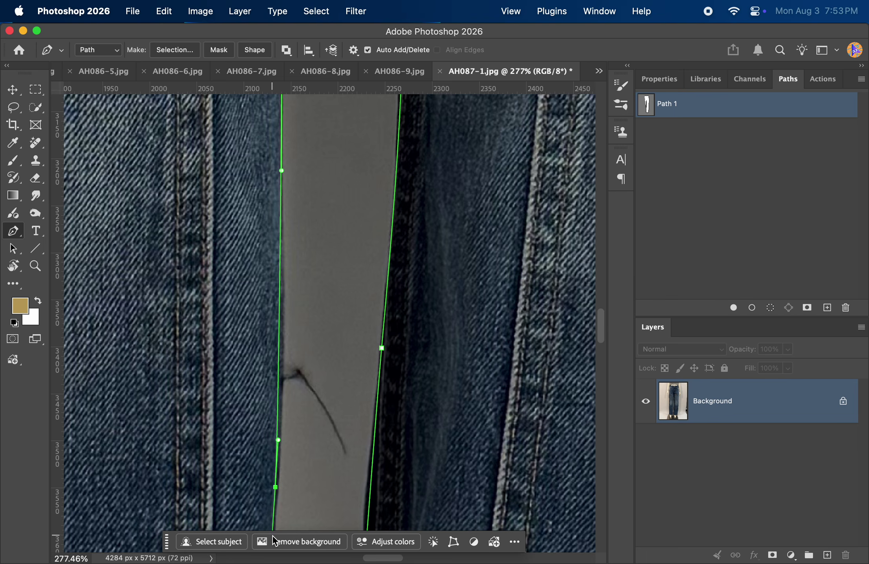
Undo the last path edit and trace the left leg's inner edge alongside the knee panel down to the lower leg
scroll(287, 331, "down", 6)
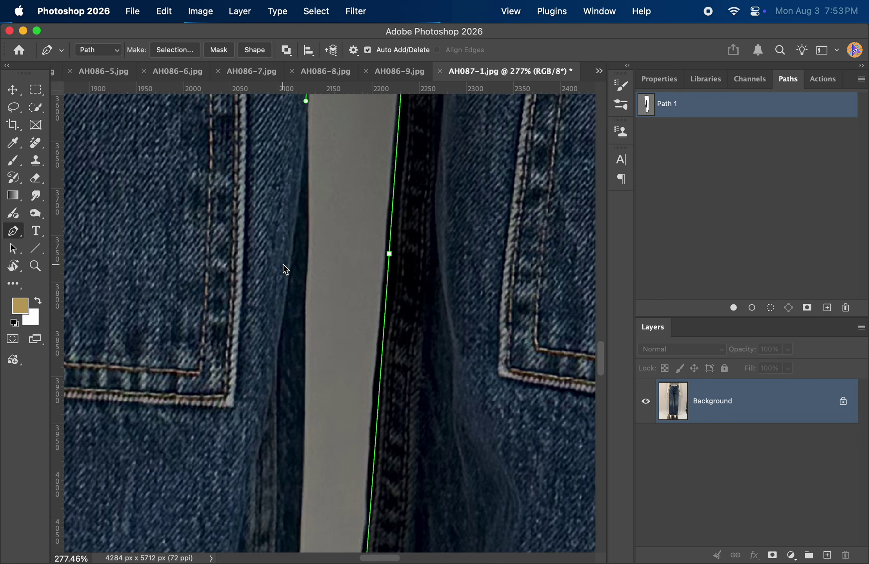
key("super+z")
scroll(283, 434, "up", 4)
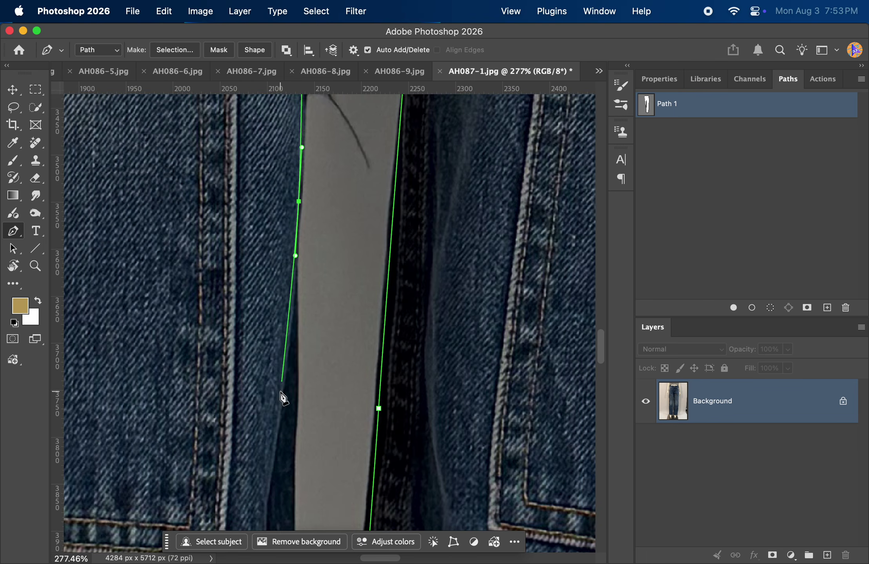
left_click_drag(293, 427, 292, 485)
scroll(307, 360, "down", 15)
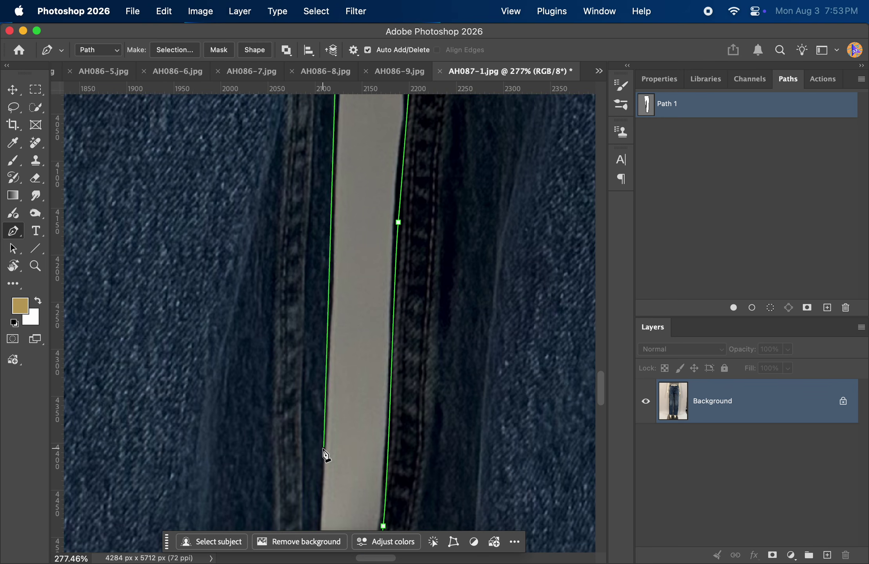
left_click(322, 448)
Extend the path along the left leg's inner edge from the lower leg to just above the hem
scroll(322, 463, "down", 4)
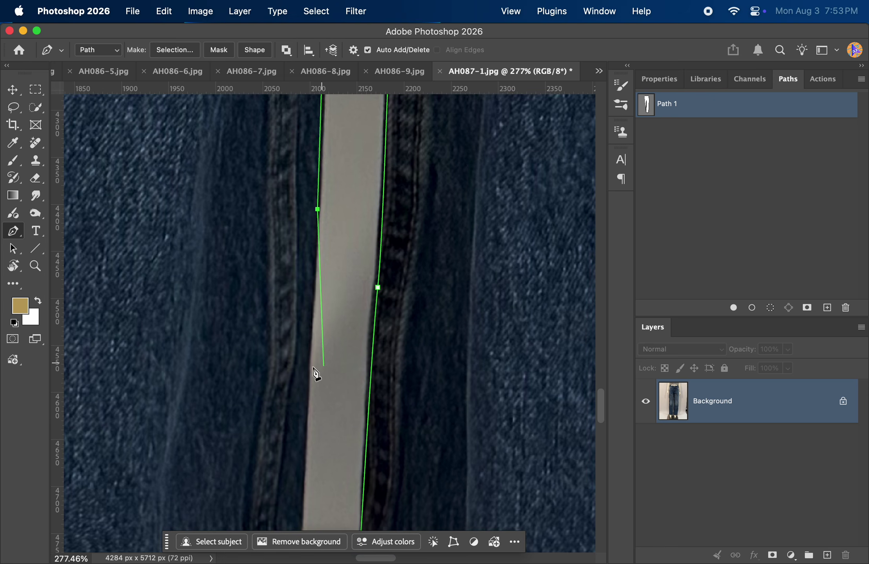
key("z")
left_click(311, 334, "alt")
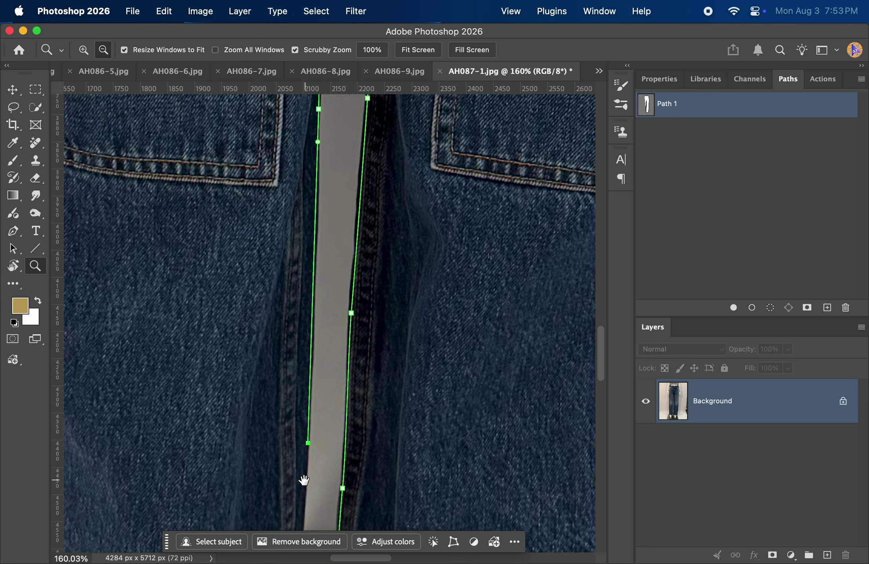
left_click_drag(304, 480, 306, 455)
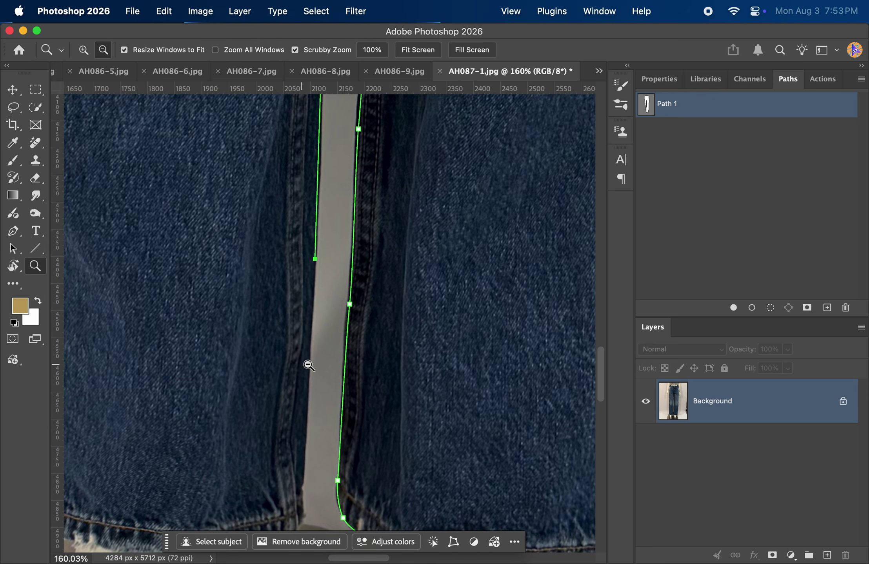
left_click_drag(308, 365, 330, 364)
key("p")
left_click_drag(310, 443, 315, 386)
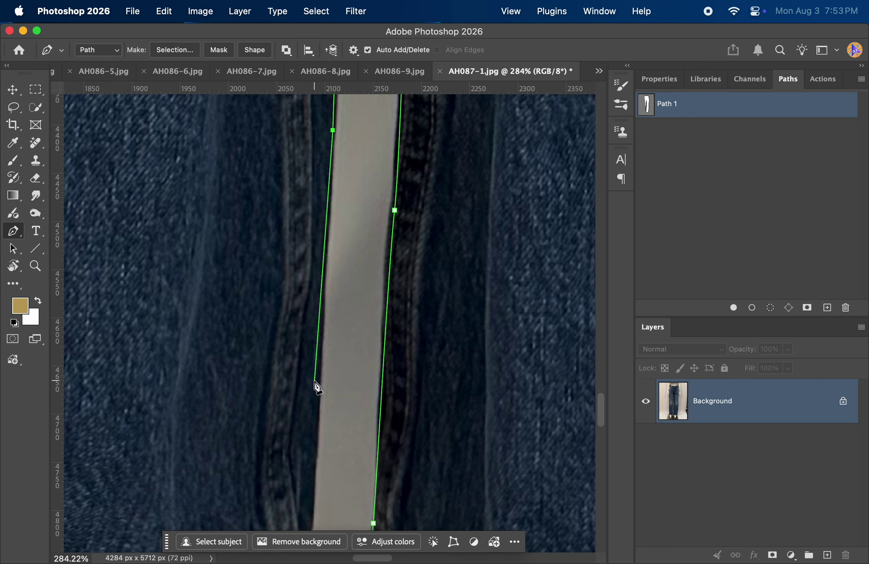
left_click(317, 445)
left_click(311, 494)
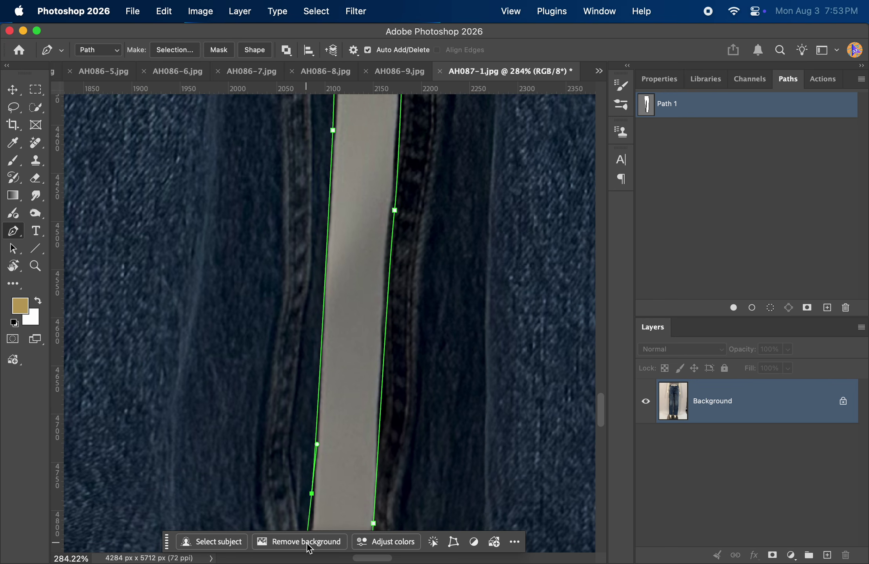
Curve the path around the left leg's inner hem corner and trace the frayed hem across the top of the foot
left_click_drag(310, 549, 335, 318)
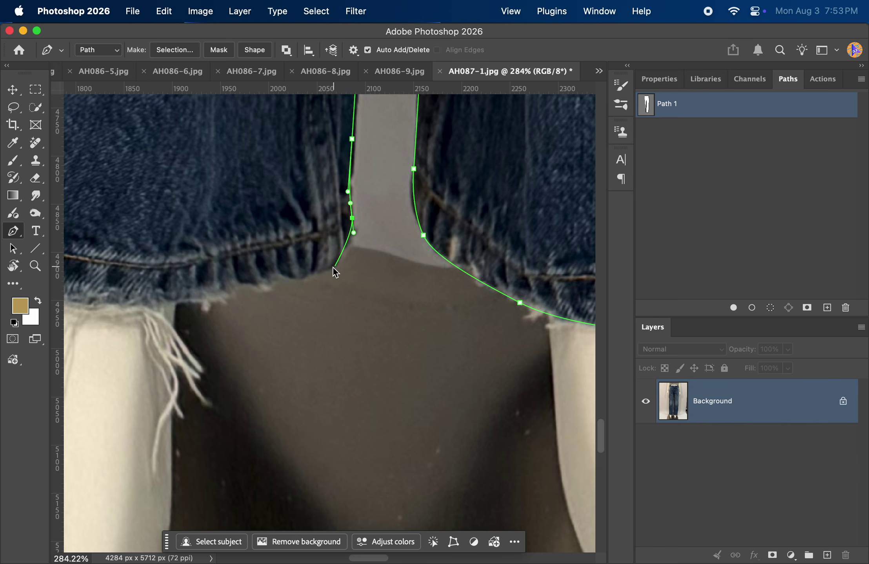
left_click_drag(273, 285, 377, 257)
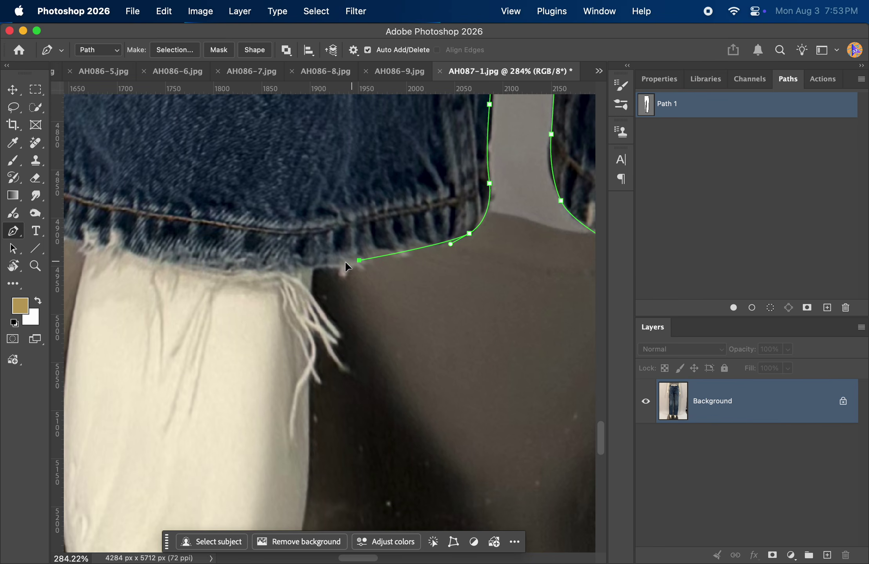
left_click_drag(289, 266, 329, 294)
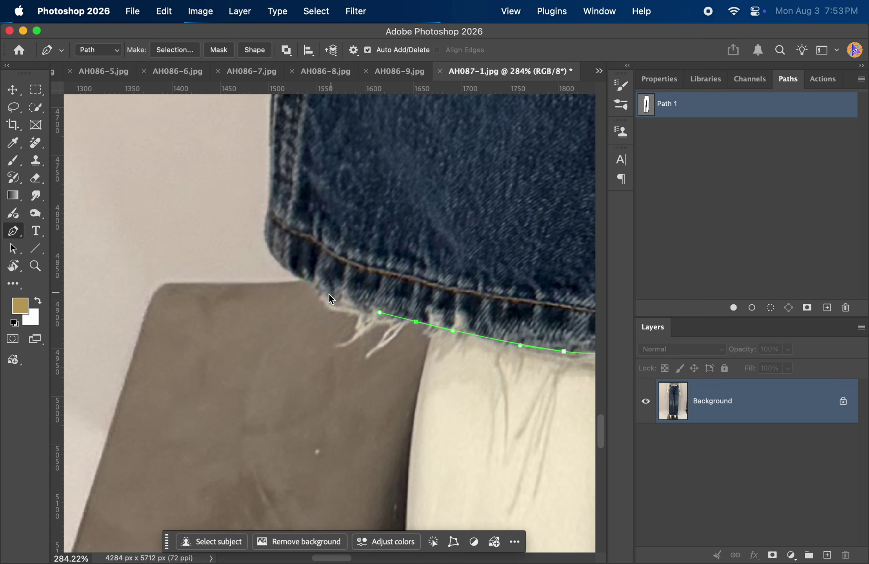
Extend the path along the rising outer end of the left leg's hem toward its outer corner, excluding the loose threads
left_click(309, 282)
scroll(311, 290, "up", 4)
scroll(311, 290, "left", 3)
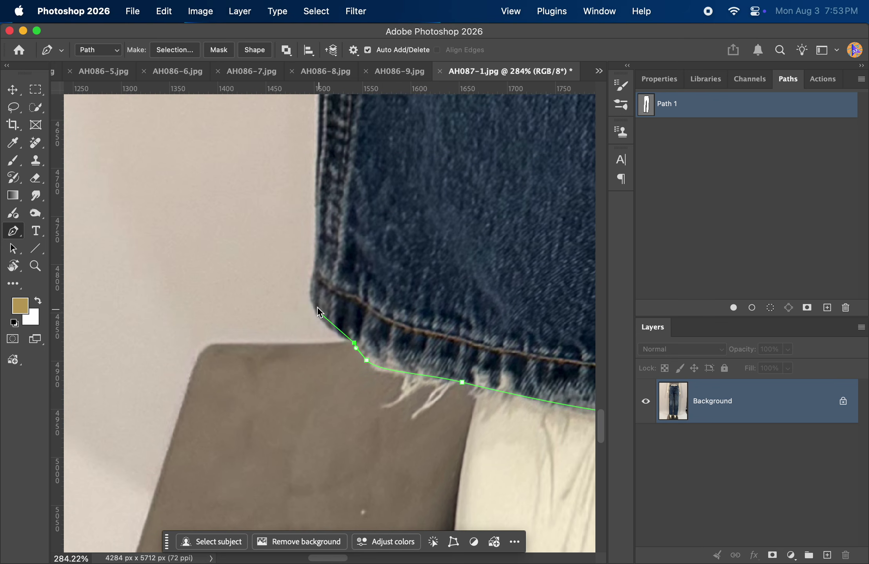
Round the left leg's outer hem corner and trace its outer edge up to just below the knee panel seam
scroll(326, 251, "up", 6)
scroll(325, 251, "right", 1)
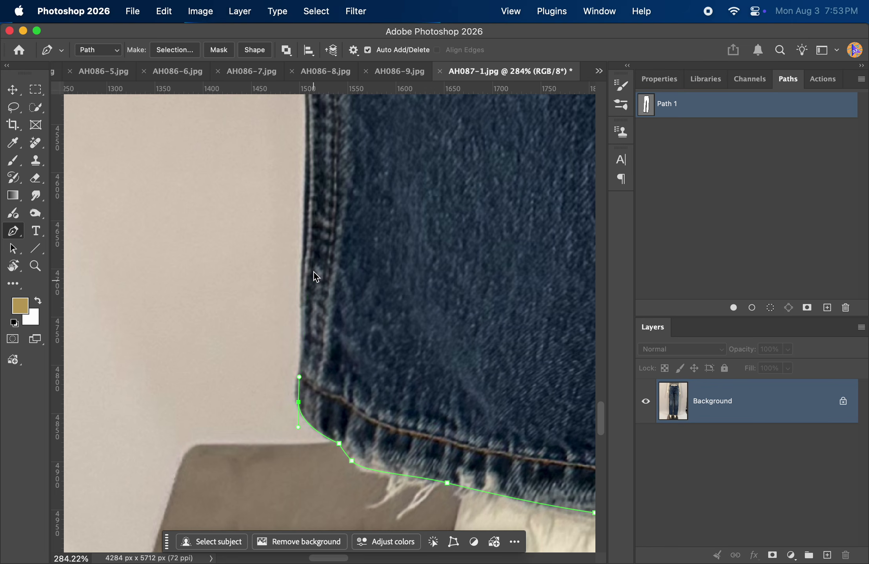
left_click_drag(305, 248, 312, 154)
scroll(316, 271, "up", 15)
scroll(316, 270, "left", 1)
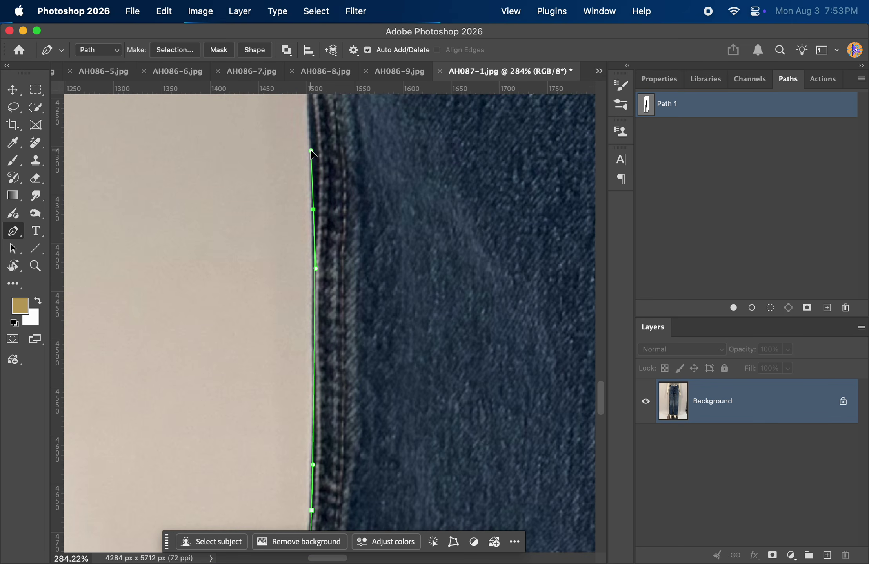
scroll(342, 183, "up", 20)
scroll(341, 183, "left", 1)
left_click_drag(328, 188, 331, 157)
scroll(341, 196, "up", 20)
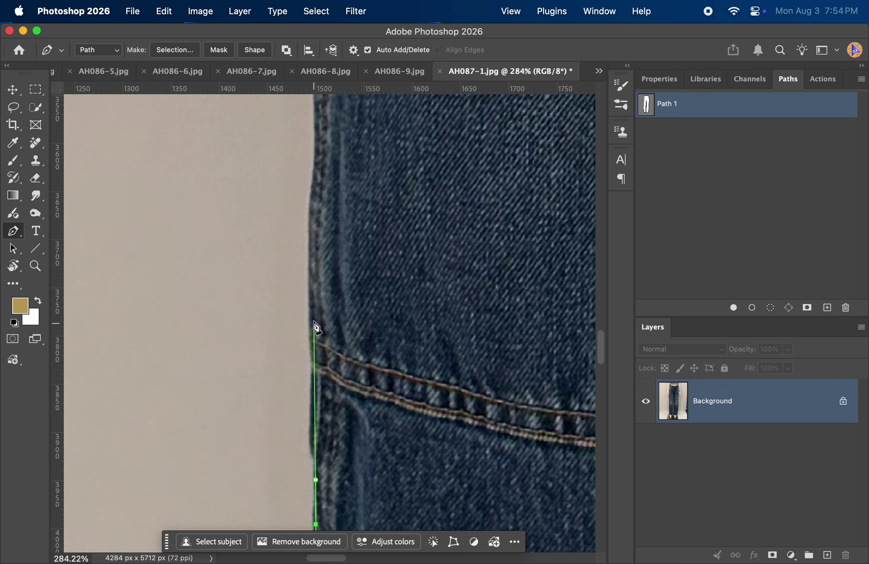
Extend the path past the stitched knee seam and along the inward curve of the left leg's outer edge
left_click(315, 326)
left_click(314, 282)
scroll(322, 236, "up", 8)
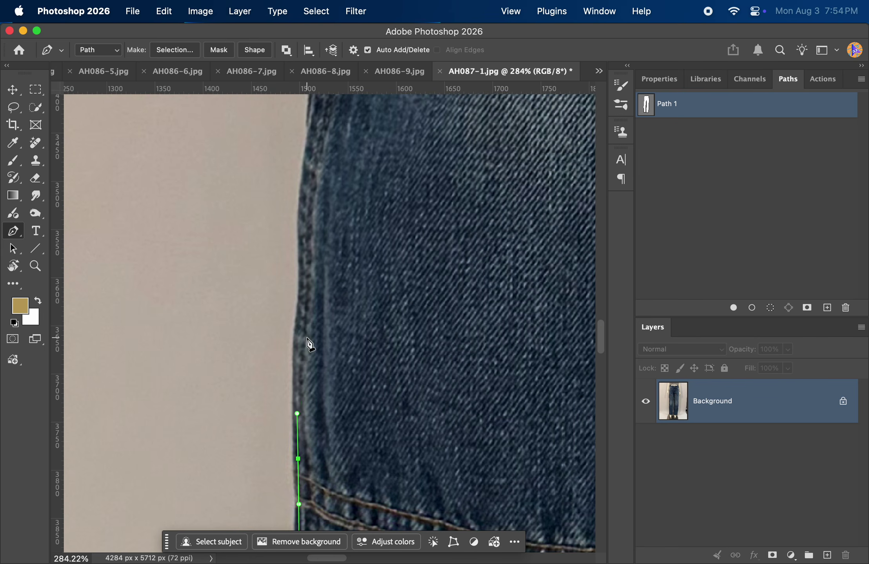
left_click(298, 236)
left_click(303, 190)
left_click(307, 144)
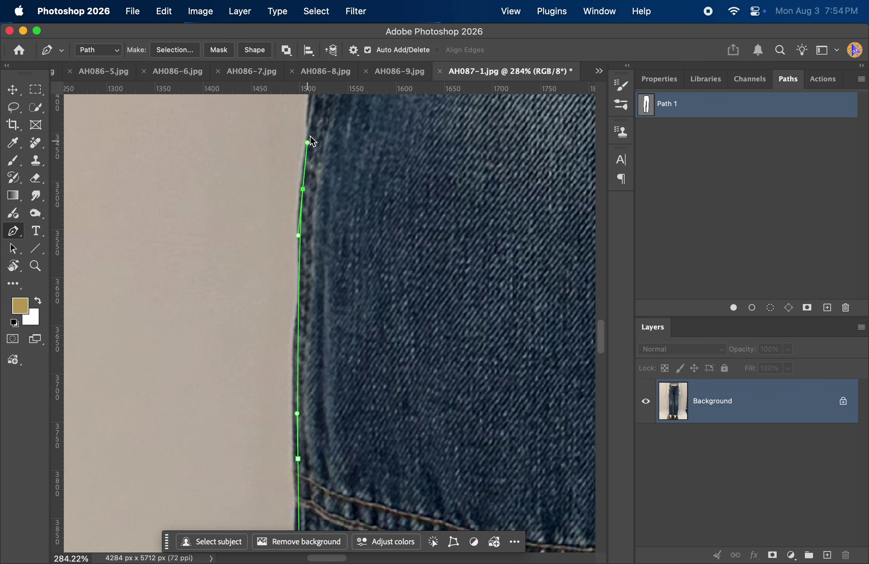
Extend the path up the left leg's outer edge from above the knee to mid-thigh
scroll(310, 137, "up", 15)
left_click(274, 289)
left_click(271, 233)
left_click(268, 174)
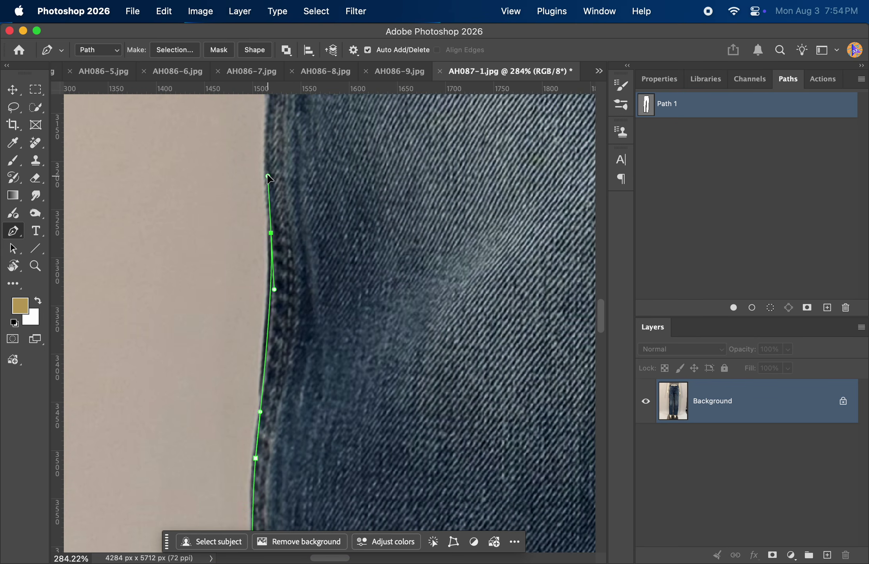
scroll(294, 198, "up", 12)
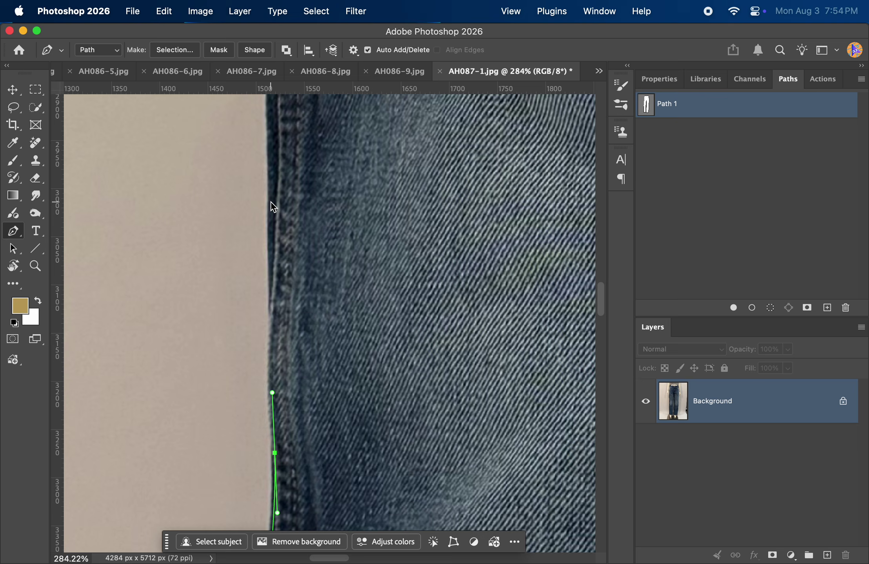
left_click(271, 251)
left_click(270, 204)
left_click(270, 156)
Trace the outer thigh edge past the lower rivet of the pointed stitched panel
scroll(283, 245, "up", 14)
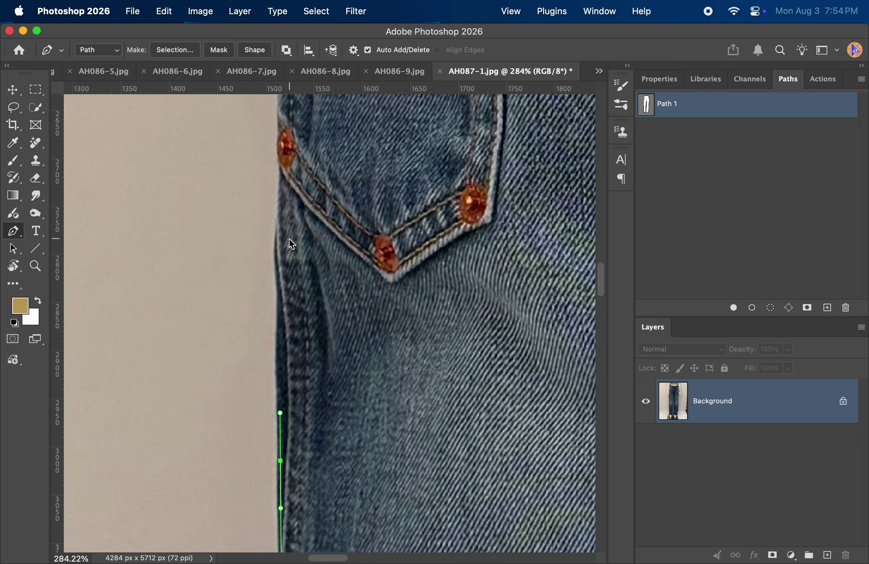
left_click(278, 258)
left_click(277, 230)
left_click(276, 201)
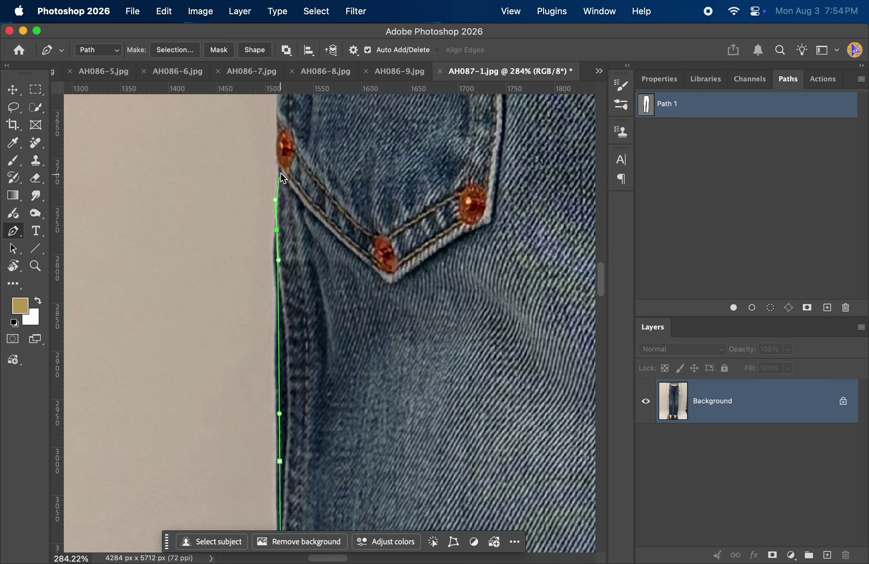
scroll(279, 163, "up", 5)
left_click_drag(286, 224, 284, 204)
left_click_drag(290, 154, 282, 262)
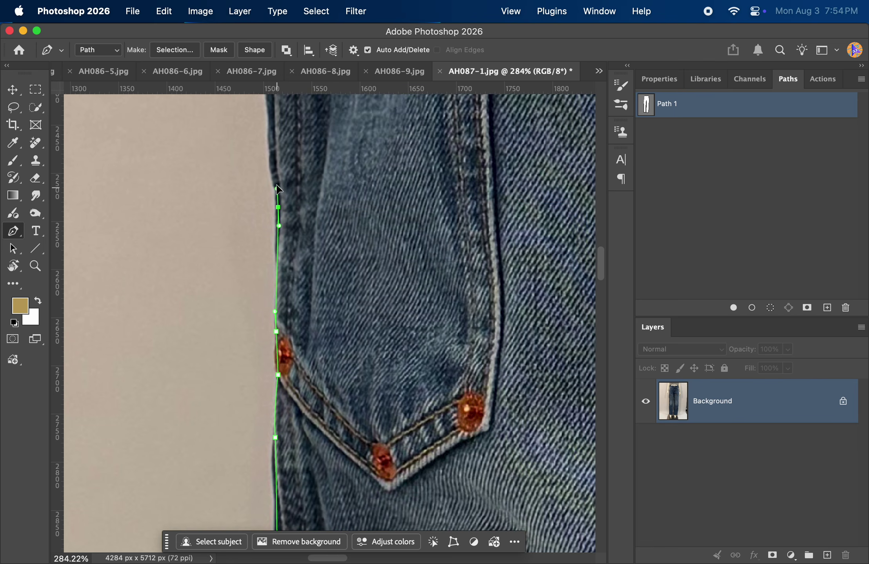
Continue the path up the outer thigh past the next rivet and around the small fabric bump above it
scroll(276, 176, "up", 10)
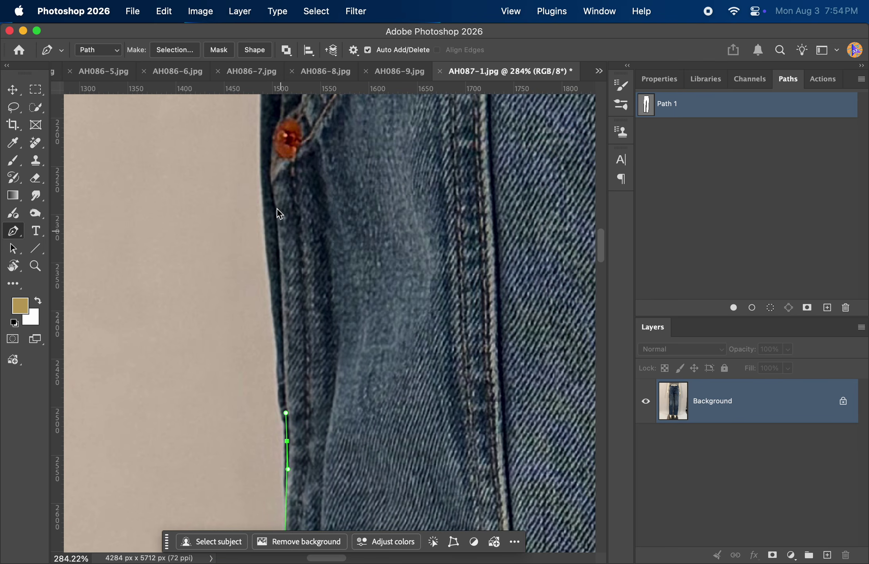
scroll(274, 211, "up", 5)
left_click_drag(268, 204, 268, 144)
scroll(279, 232, "up", 8)
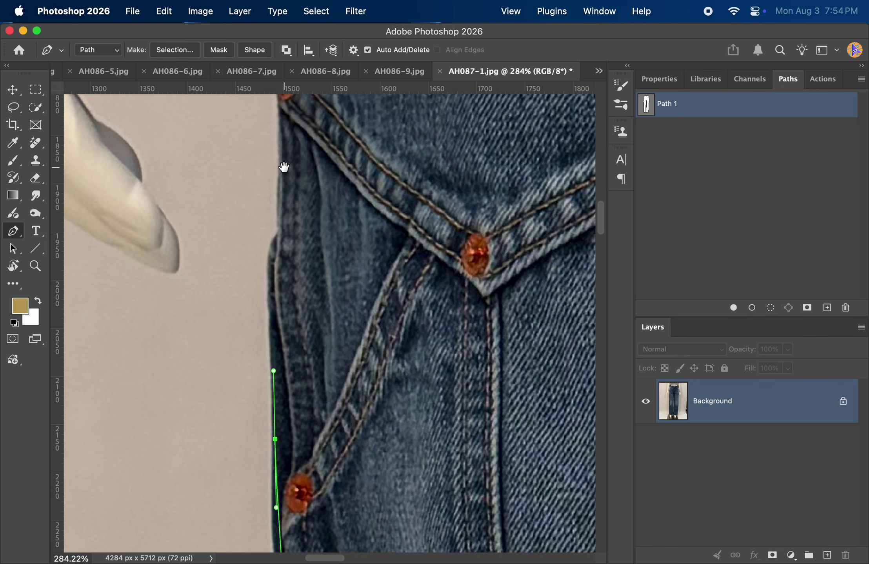
left_click_drag(277, 242, 293, 220)
scroll(285, 219, "up", 4)
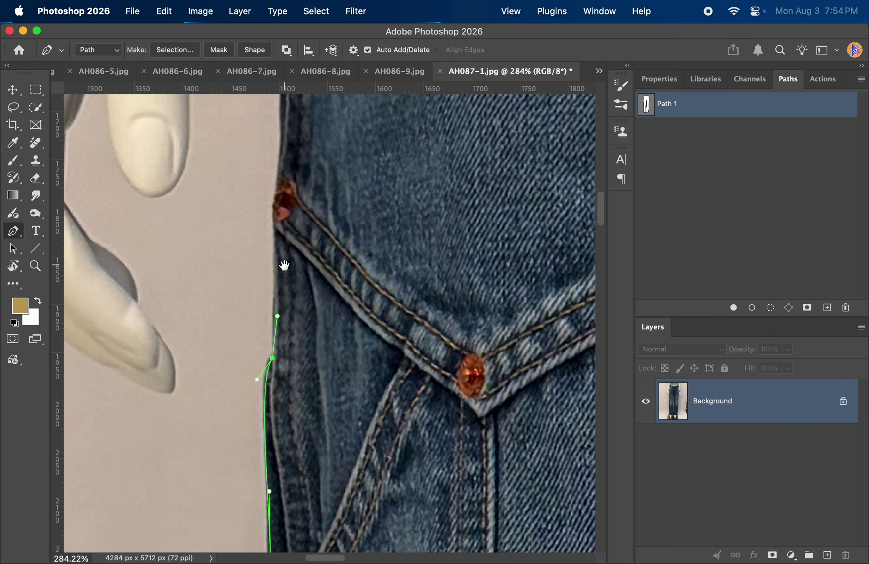
Trace the outer edge past the rivet beside the mannequin's fingers and up the hip to the front pocket's lower rivet
left_click(276, 228)
scroll(279, 259, "up", 4)
scroll(283, 292, "up", 1)
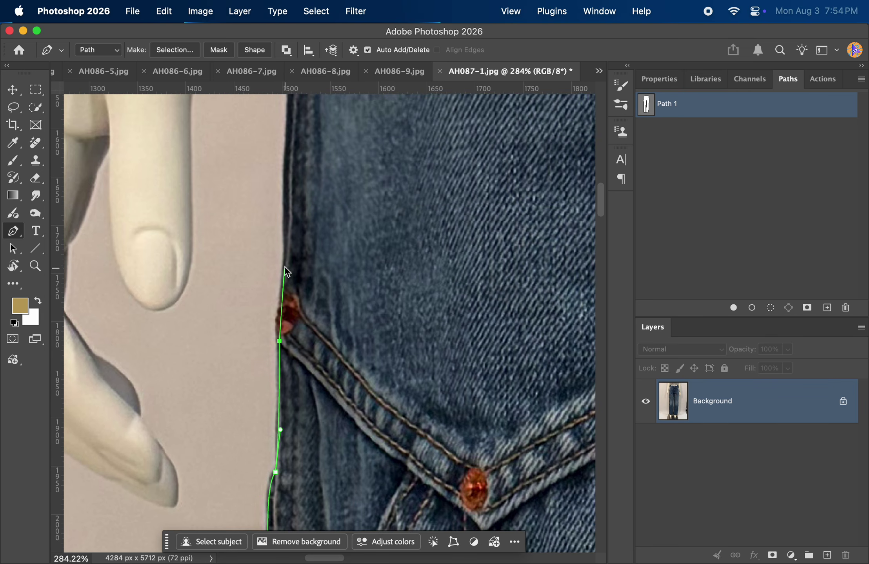
left_click_drag(284, 265, 288, 240)
scroll(290, 214, "up", 4)
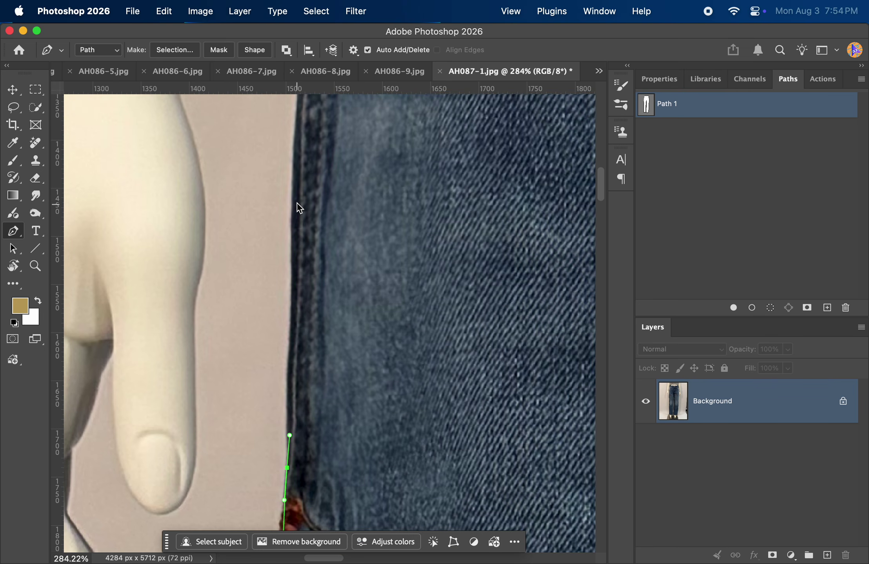
left_click_drag(296, 201, 299, 160)
scroll(300, 176, "up", 5)
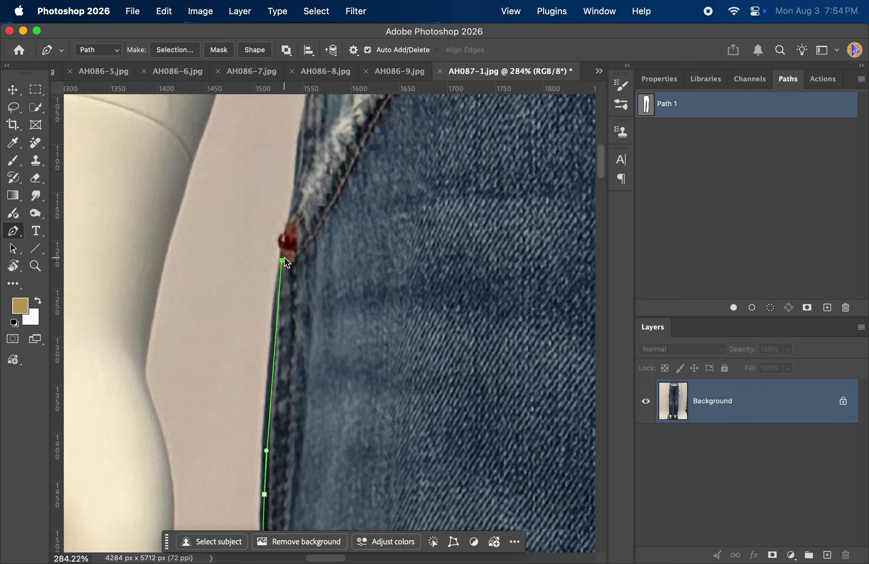
Follow the front pocket's lower rivet closely and extend the path up the pocket's outer edge
key("super+alt+space")
left_click_drag(281, 282, 289, 255)
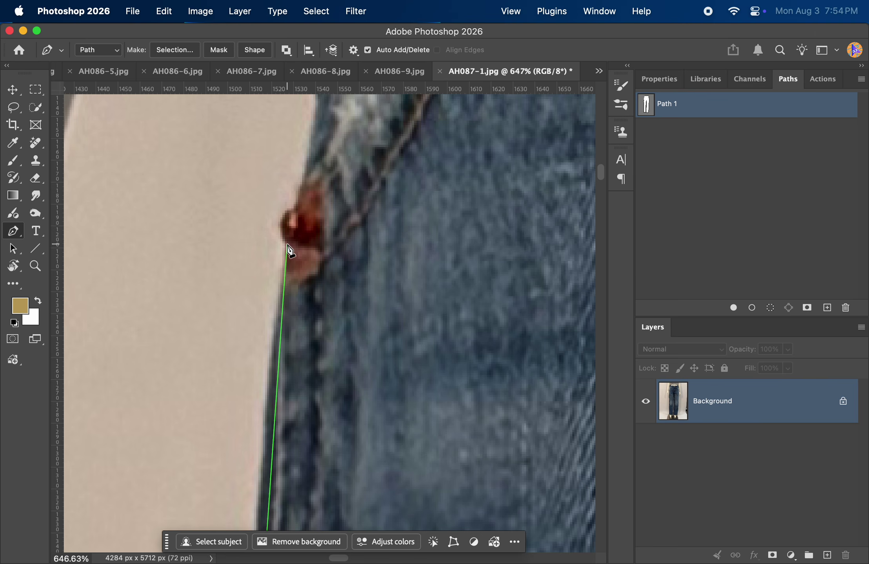
left_click(286, 244)
left_click_drag(323, 208, 323, 204)
scroll(302, 174, "up", 10)
left_click_drag(285, 209, 300, 134)
scroll(302, 273, "up", 2)
scroll(302, 274, "up", 8)
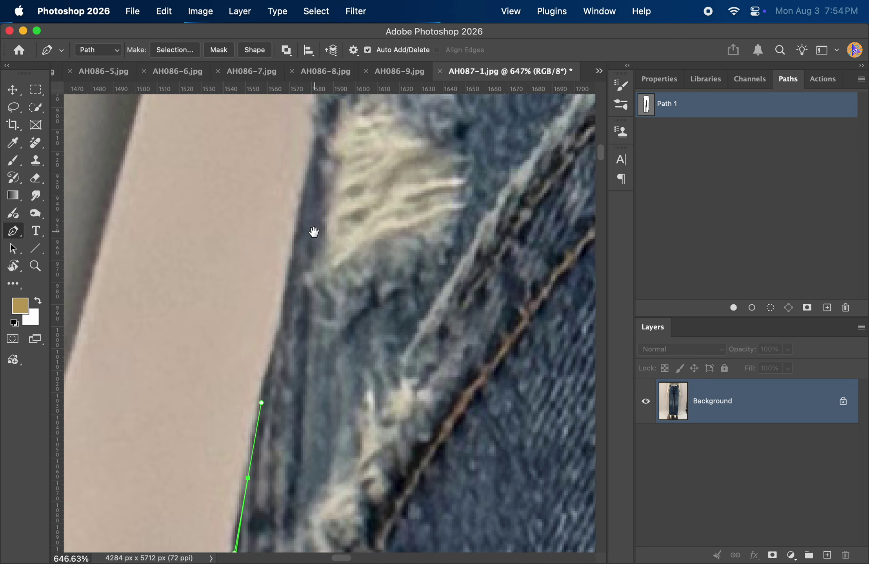
Trace the hip edge above the distressed patch and curve around the side belt loop's lower end and red tack
left_click_drag(295, 260, 303, 165)
scroll(310, 235, "up", 10)
scroll(312, 152, "up", 10)
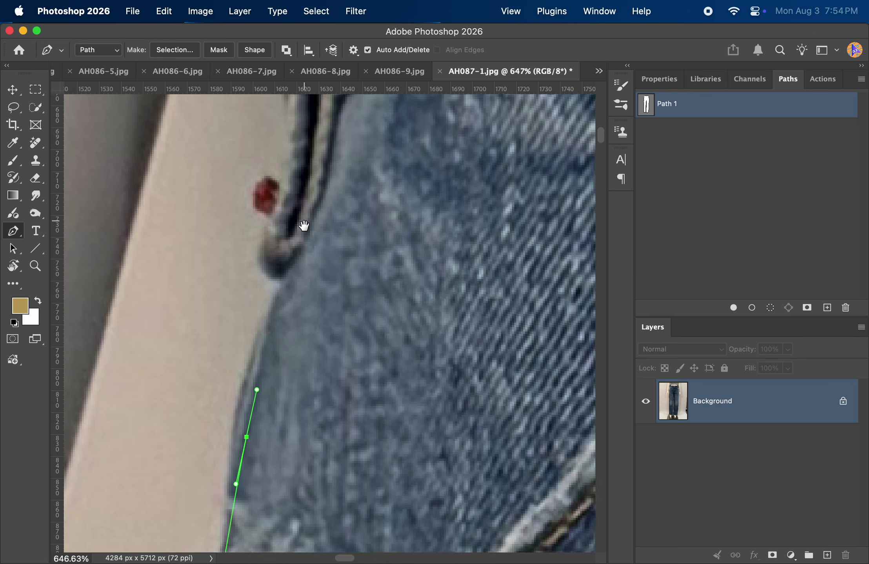
left_click(282, 299)
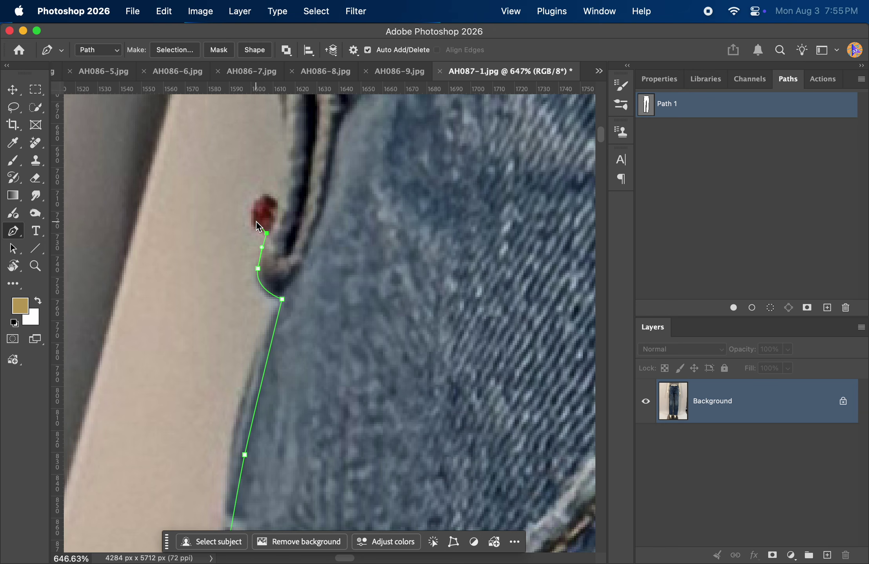
left_click_drag(251, 212, 286, 212)
left_click(283, 176)
scroll(282, 177, "up", 5)
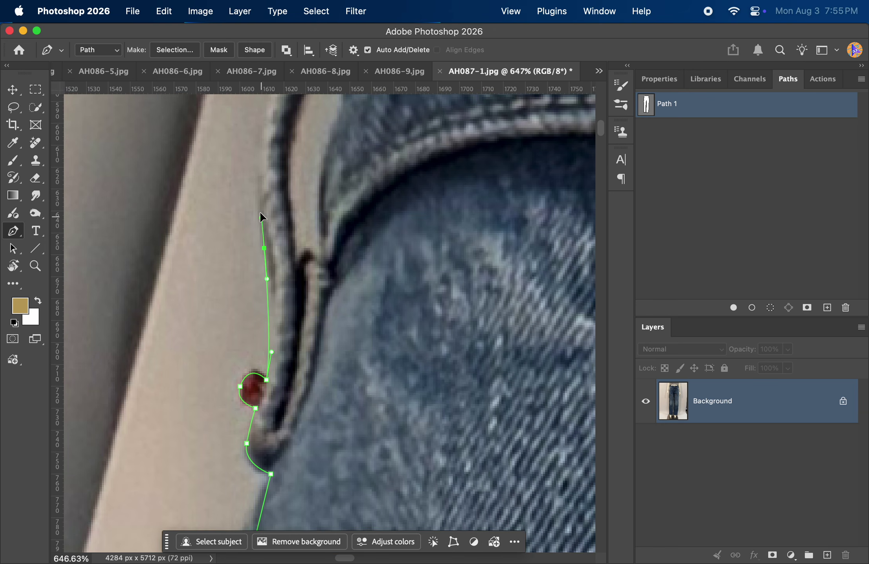
Trace the side belt loop's outer edge up to the waistband and close the outline at its starting anchor
scroll(253, 188, "up", 4)
left_click_drag(280, 234, 310, 170)
scroll(302, 207, "up", 3)
scroll(301, 207, "right", 1)
scroll(312, 235, "up", 3)
scroll(313, 235, "right", 1)
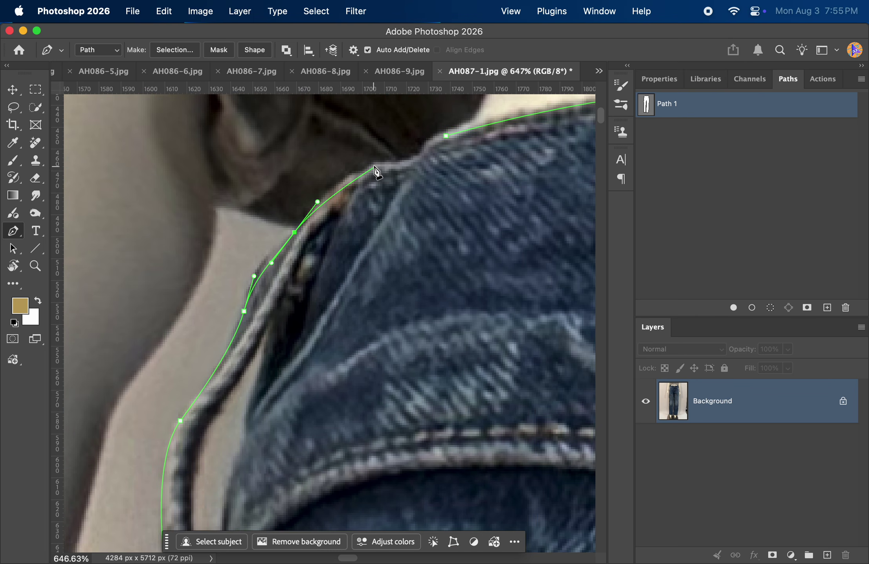
left_click_drag(374, 166, 392, 160)
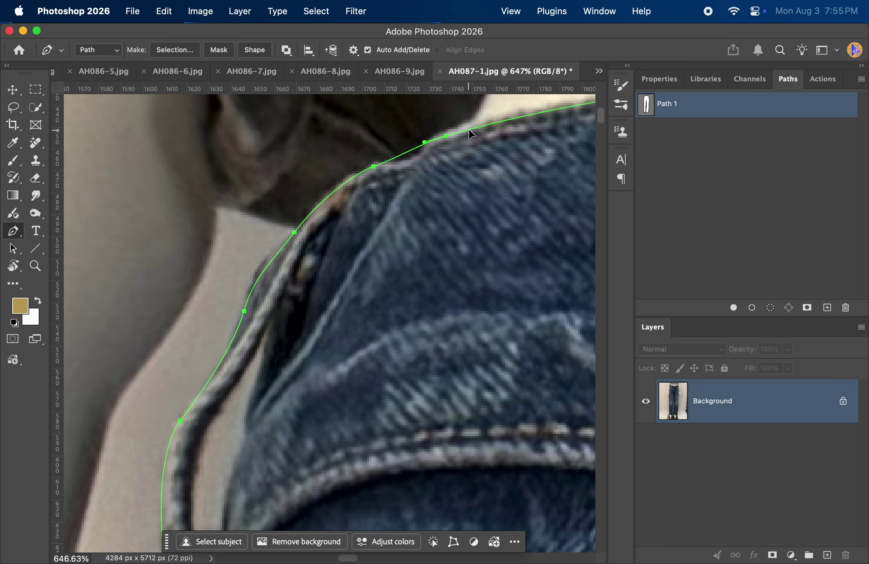
Draw a closed subpath around the background gap between the left side belt loop and the waistband
scroll(381, 255, "down", 4)
scroll(381, 254, "left", 1)
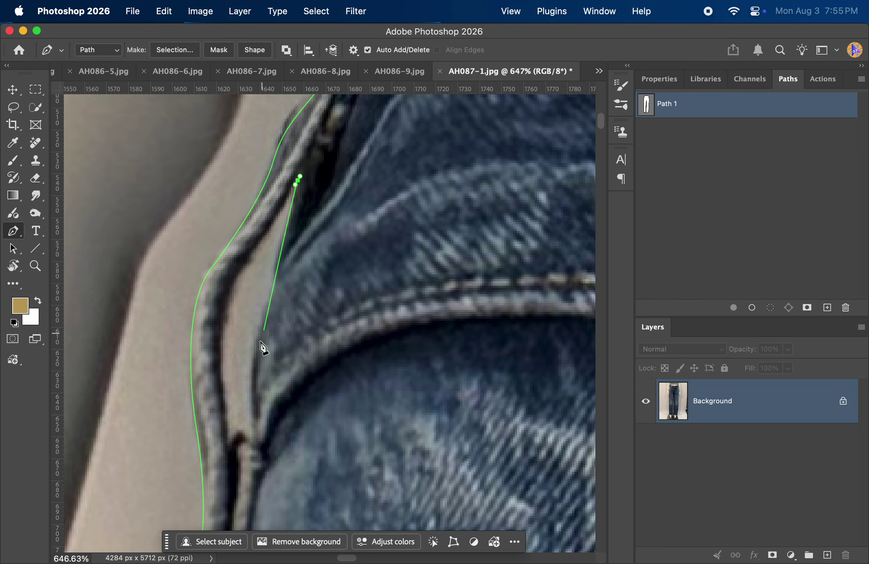
left_click_drag(264, 332, 256, 381)
left_click_drag(254, 464, 250, 487)
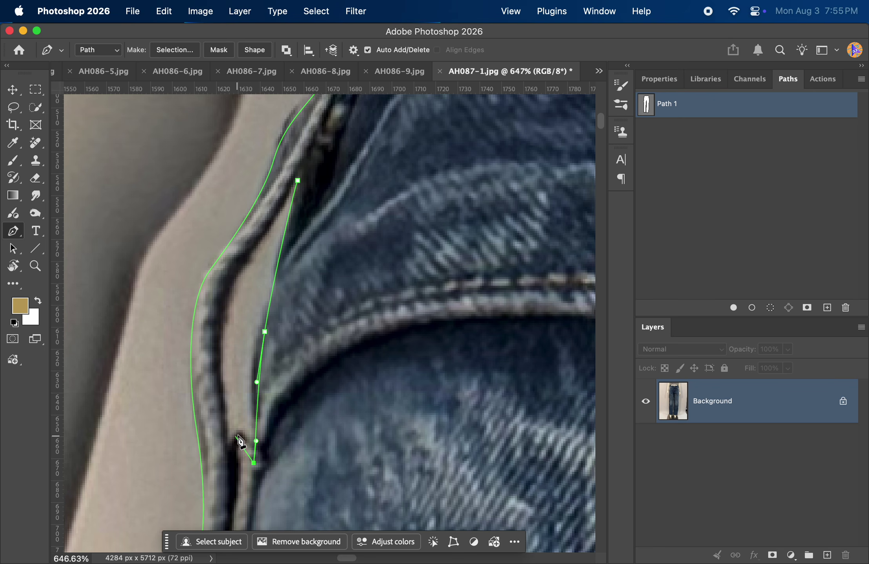
left_click_drag(240, 435, 232, 435)
left_click(230, 451)
scroll(232, 392, "up", 2)
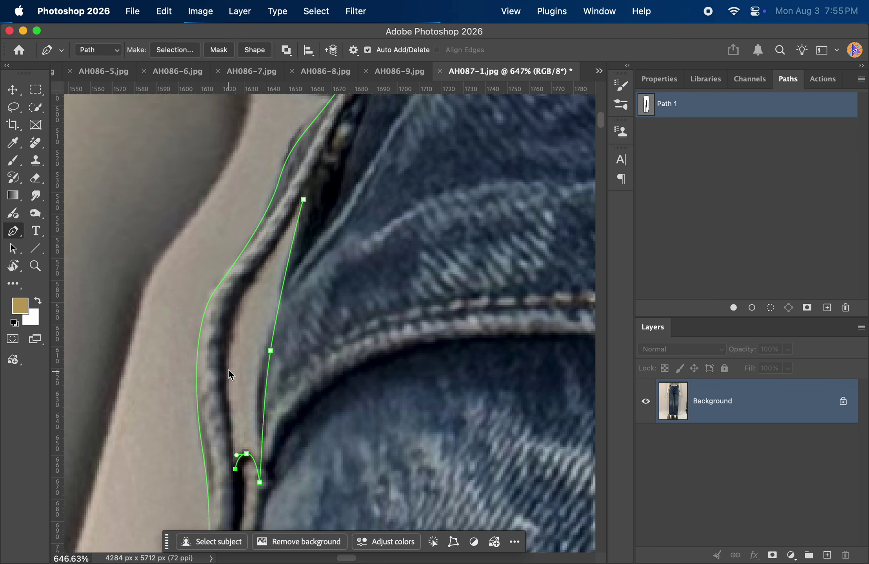
left_click_drag(225, 365, 227, 331)
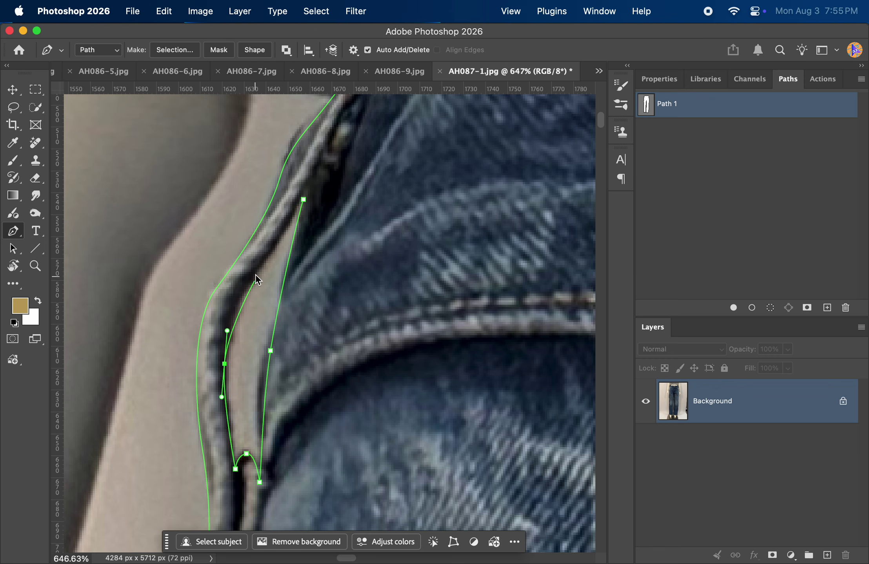
left_click_drag(257, 272, 277, 240)
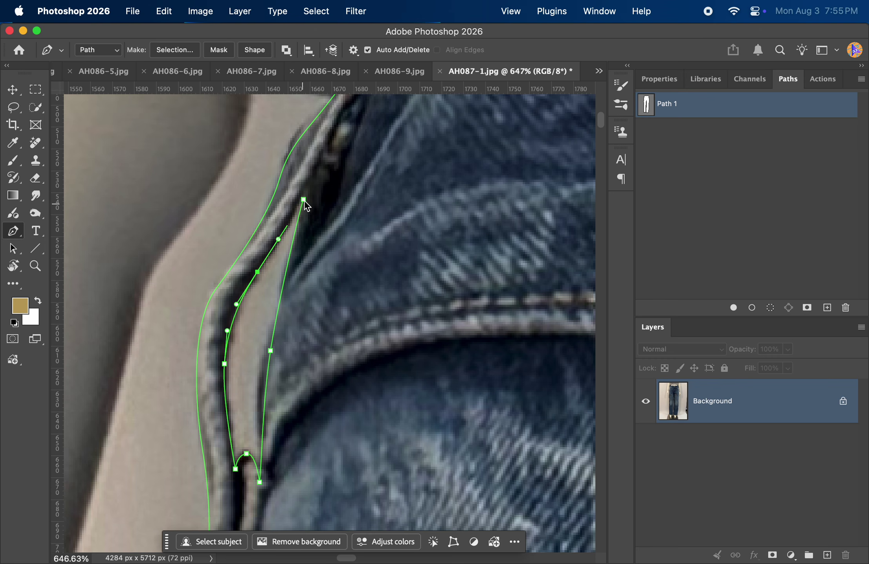
Draw a closed subpath around the narrow background gap behind the belt loop on the opposite hip
scroll(309, 206, "right", 15)
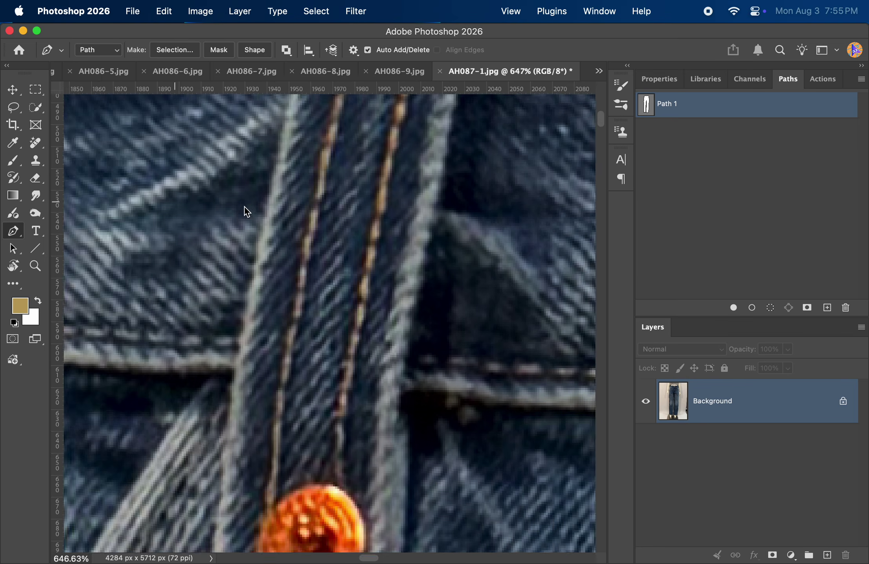
scroll(282, 225, "right", 20)
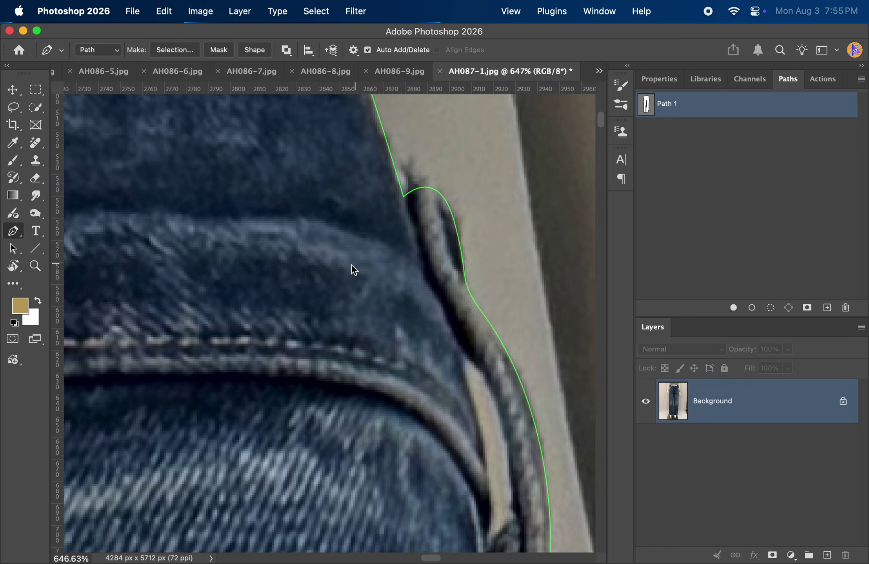
scroll(245, 211, "left", 3)
scroll(245, 212, "down", 3)
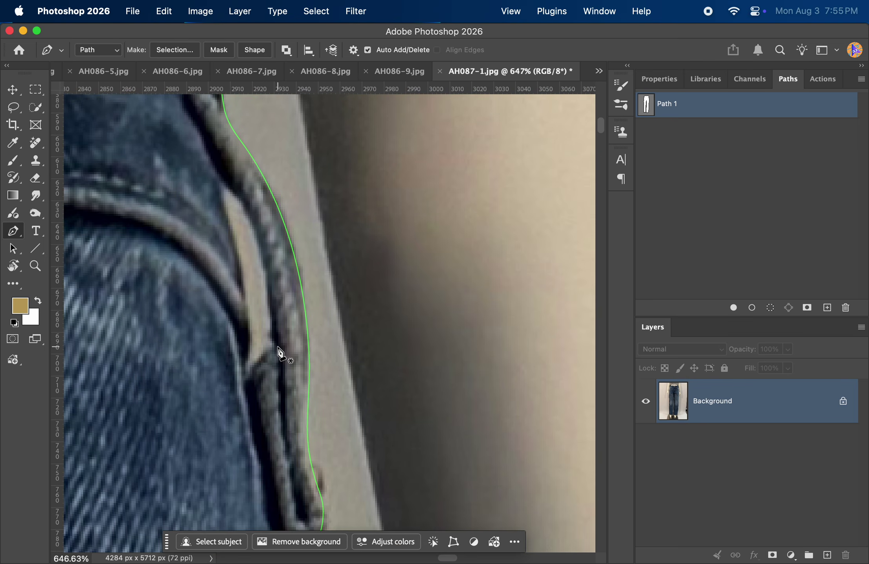
left_click_drag(221, 181, 170, 149)
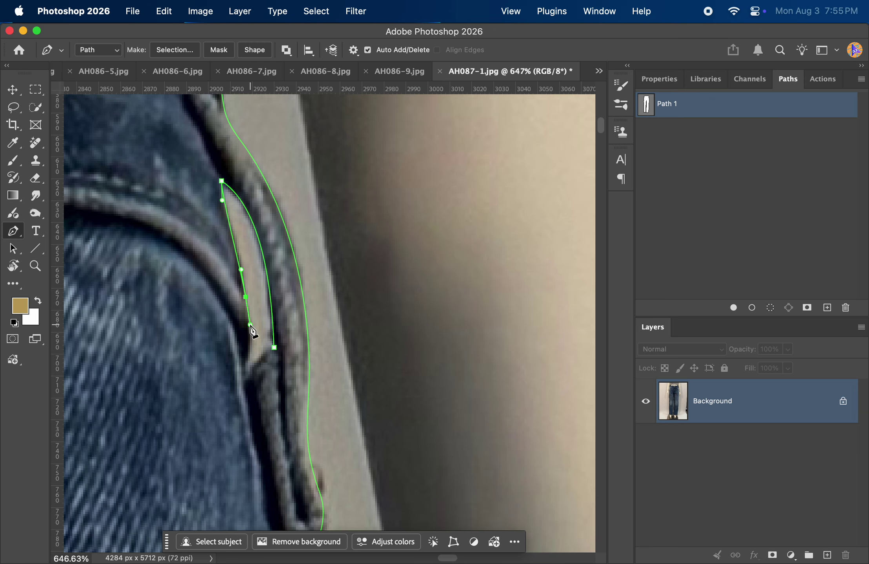
left_click_drag(274, 348, 173, 424)
scroll(252, 350, "down", 5)
left_click_drag(274, 352, 203, 370)
left_click_drag(268, 331, 296, 316)
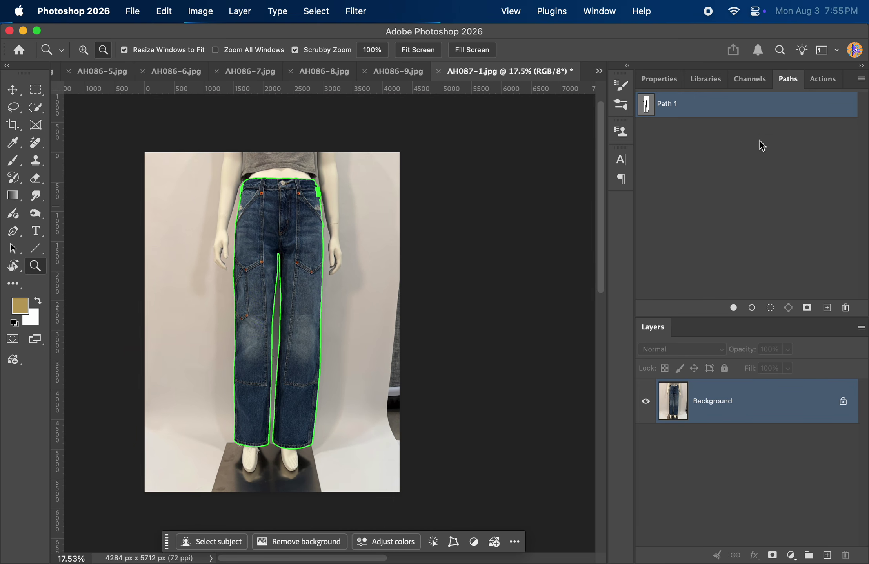
Save AH087-1.jpg with the completed path
left_click(134, 11)
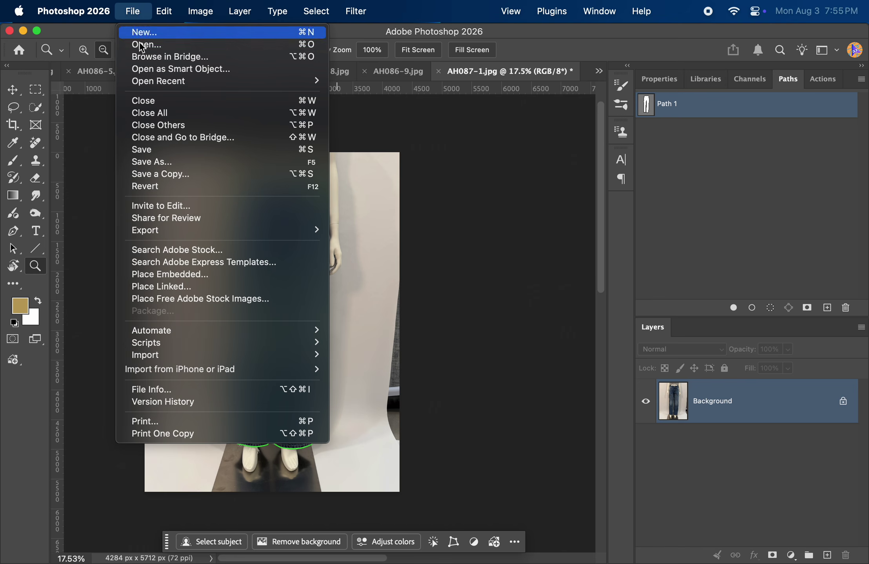
left_click(162, 151)
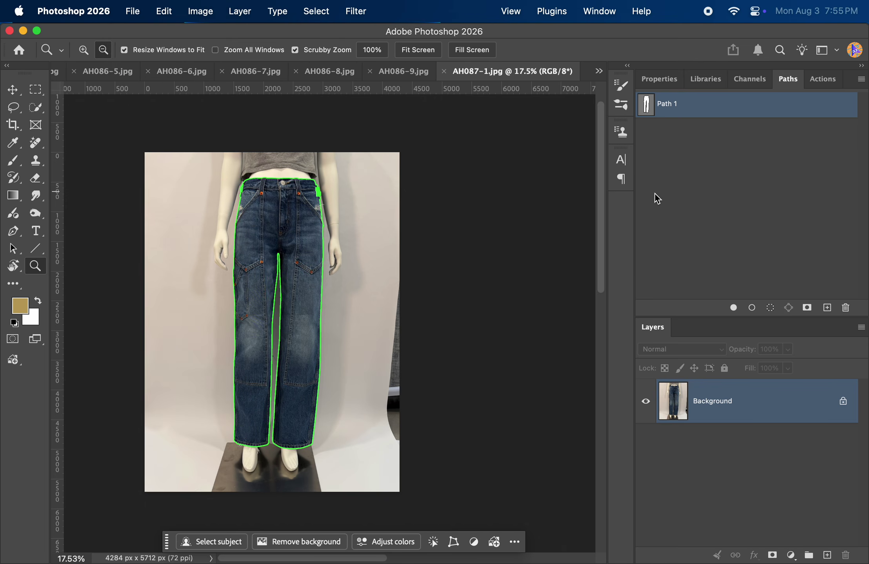
Run the BG remove action on the traced jeans and crop the canvas to a 1:1 square with the jeans centred
left_click(823, 79)
left_click(710, 183)
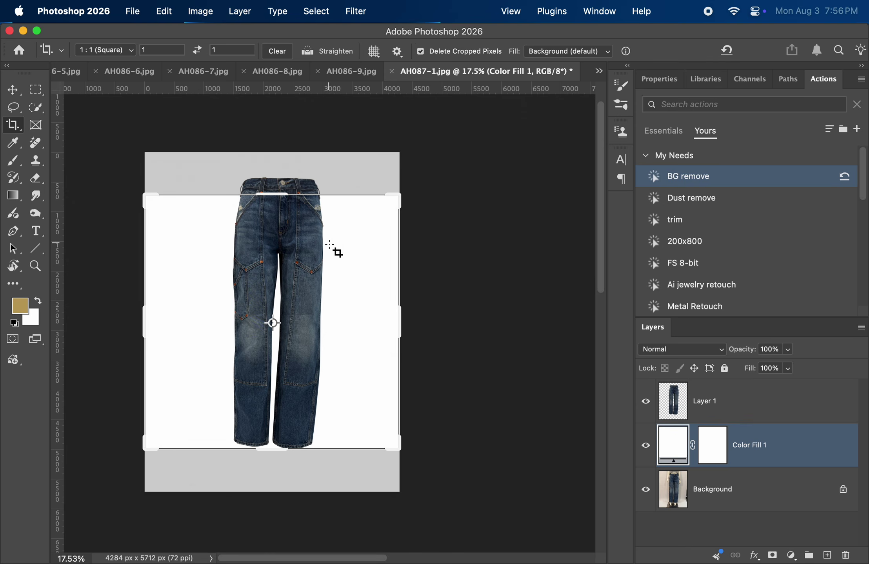
left_click_drag(400, 198, 495, 188)
left_click_drag(365, 290, 373, 283)
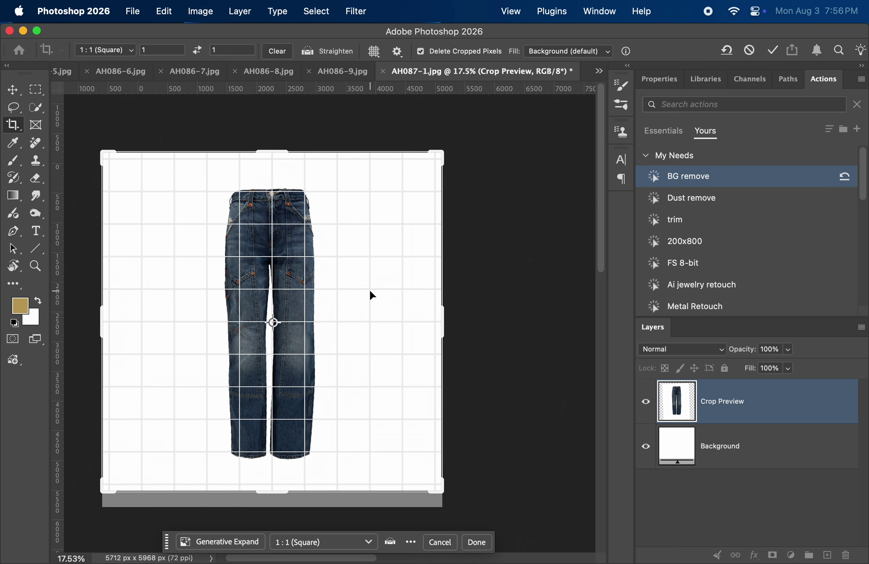
key("Return")
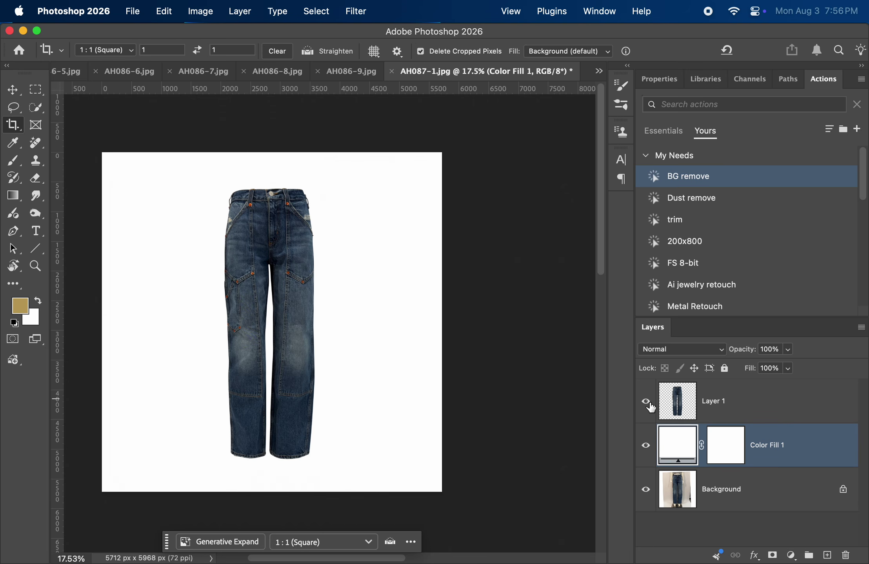
In Liquify on Layer 1, nudge the outer edge of the right-hand leg inward with a size 2000 brush and hide the backdrop
left_click(658, 385)
left_click(355, 11)
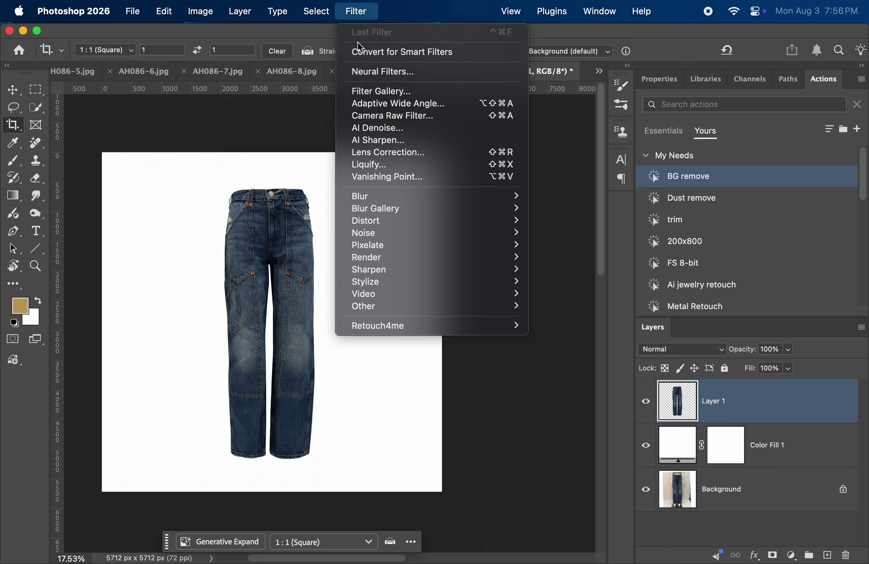
left_click(375, 165)
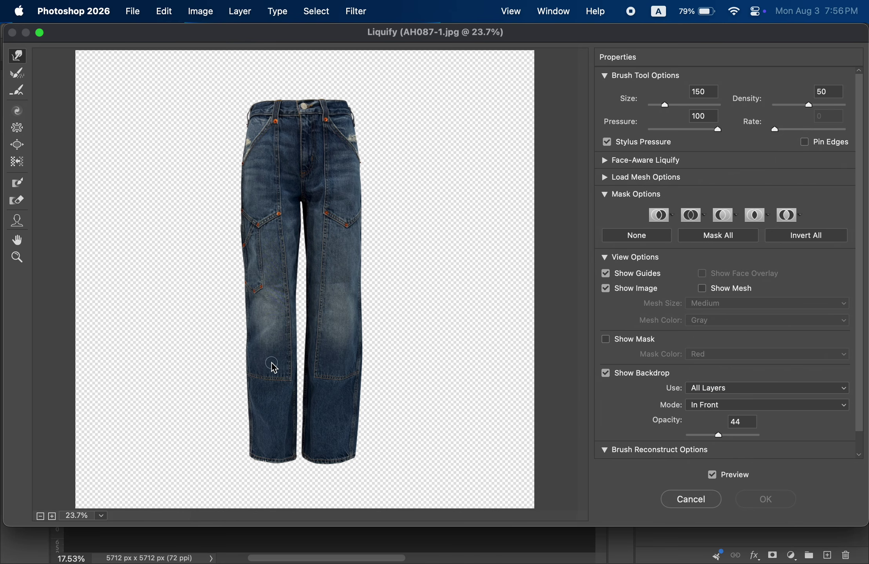
key("bracketright")
key("bracketright")
key("bracketright")
key("bracketright")
key("bracketright")
key("bracketright")
key("bracketright")
key("bracketright")
key("bracketright")
key("bracketright")
key("bracketright")
key("bracketright")
key("bracketright")
key("bracketright")
key("bracketright")
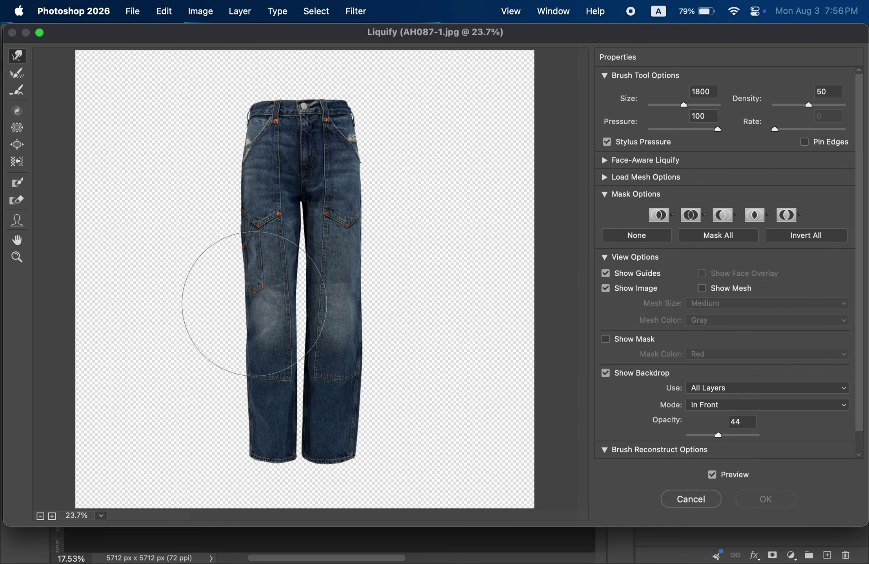
key("bracketright")
key("bracketright")
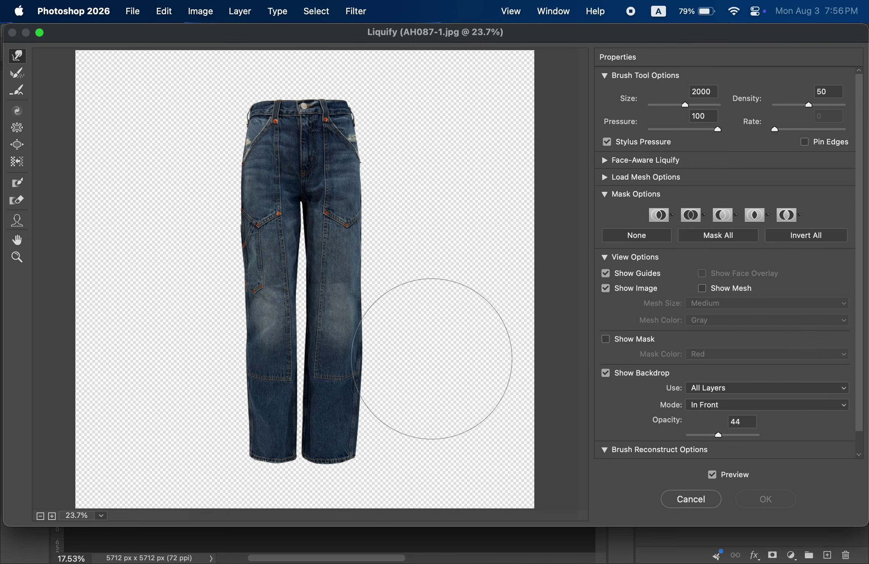
left_click_drag(431, 352, 414, 344)
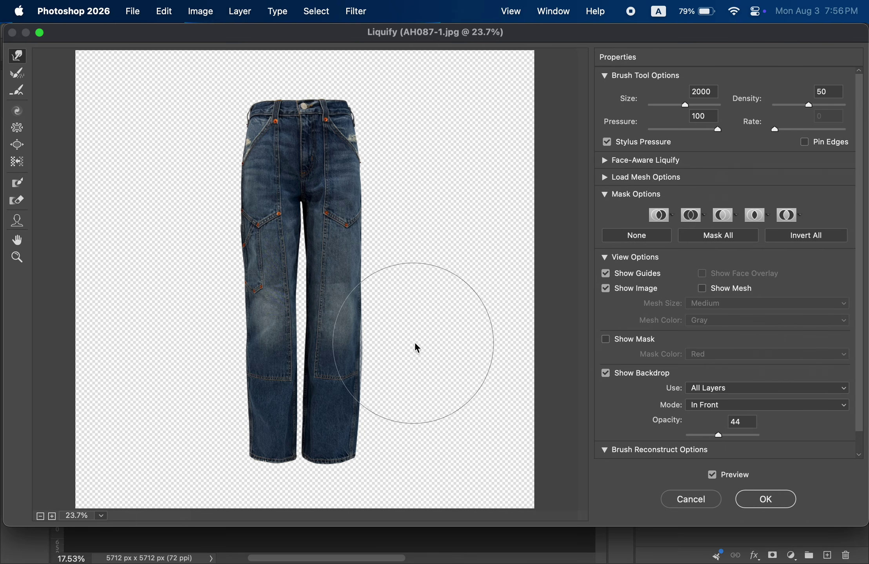
left_click(611, 376)
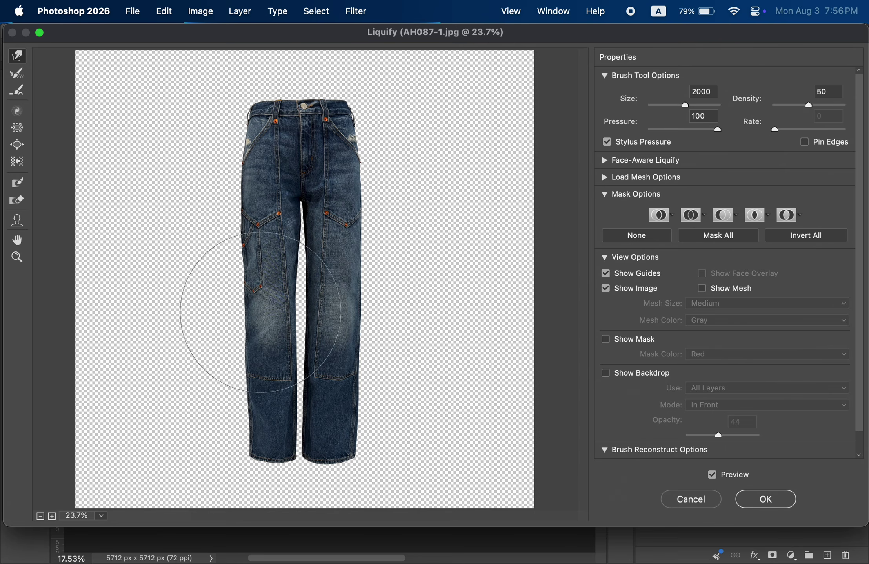
Reshape the left-hand leg's outer edge and hem outward using Liquify brush sizes up to 1800, and apply the filter
key("bracketleft")
key("bracketleft")
key("bracketleft")
key("bracketleft")
key("bracketleft")
key("bracketleft")
key("bracketleft")
key("bracketleft")
key("bracketleft")
key("bracketleft")
key("bracketleft")
key("bracketleft")
key("bracketleft")
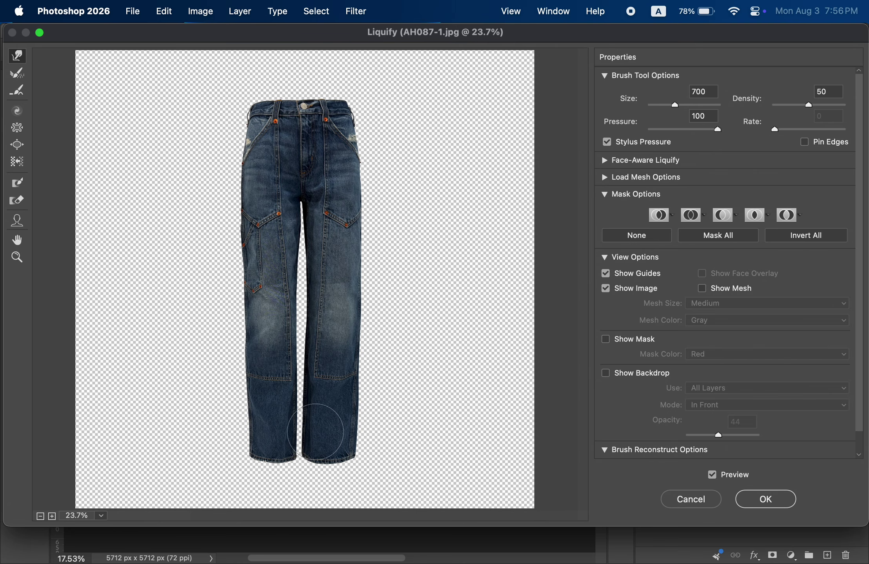
key("bracketright")
key("bracketright")
key("bracketright")
key("bracketright")
key("bracketright")
key("bracketright")
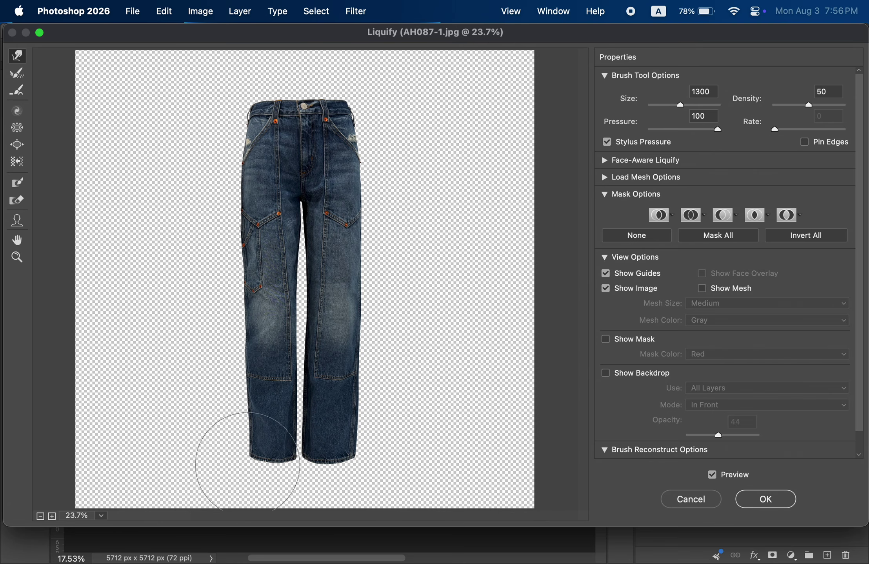
key("bracketright")
key("bracketright")
key("bracketright")
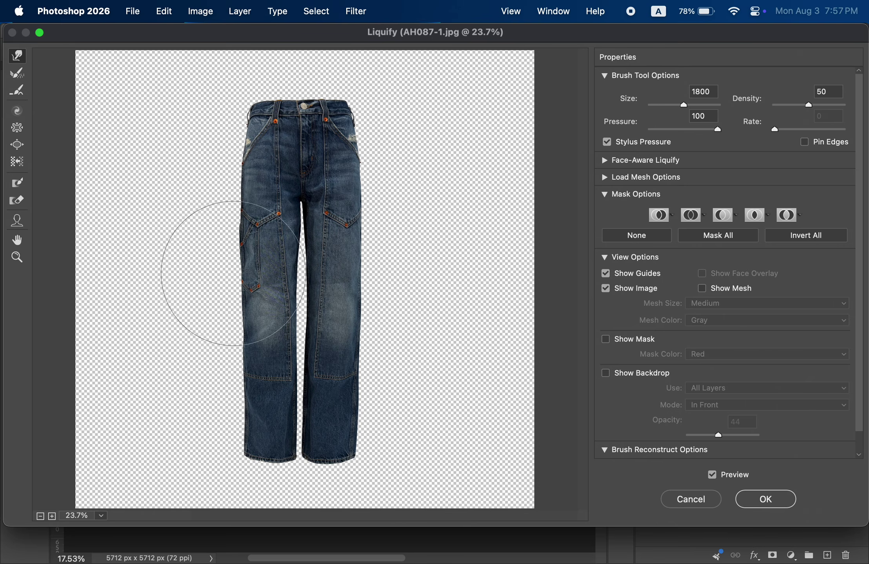
key("Return")
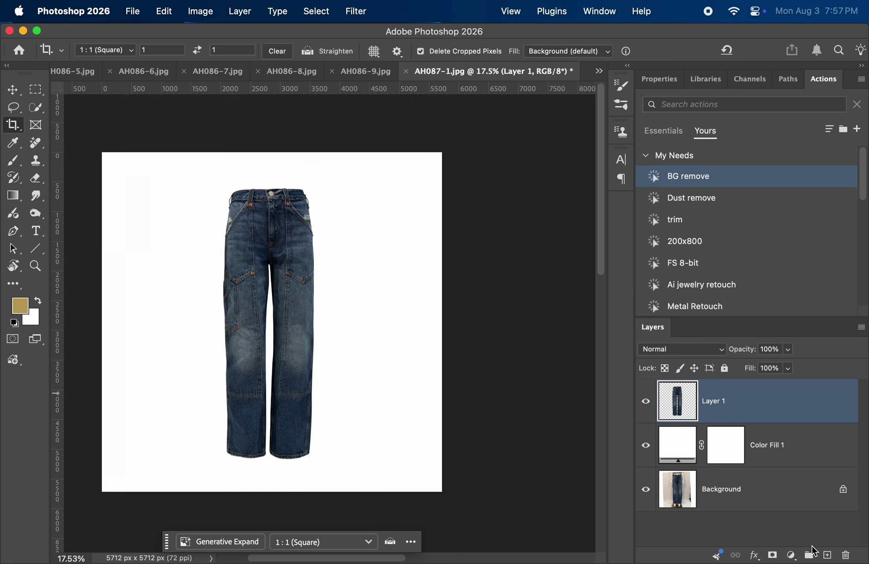
Add a Brightness/Contrast adjustment clipped to Layer 1 with brightness 70 and contrast 0, and compare the jeans with and without it
left_click(791, 556)
left_click(811, 369)
left_click_drag(749, 167, 747, 200)
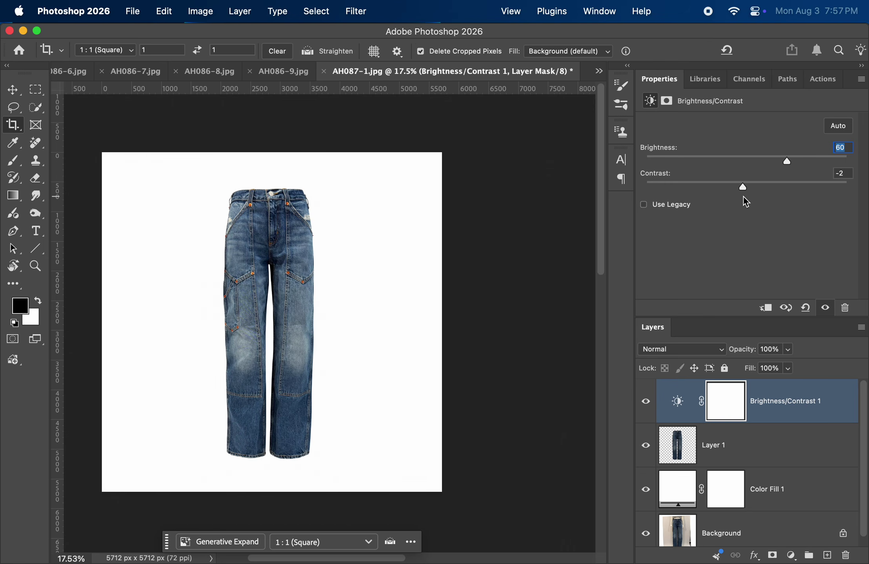
left_click(846, 174)
type("0")
left_click_drag(783, 164, 796, 166)
left_click(842, 148)
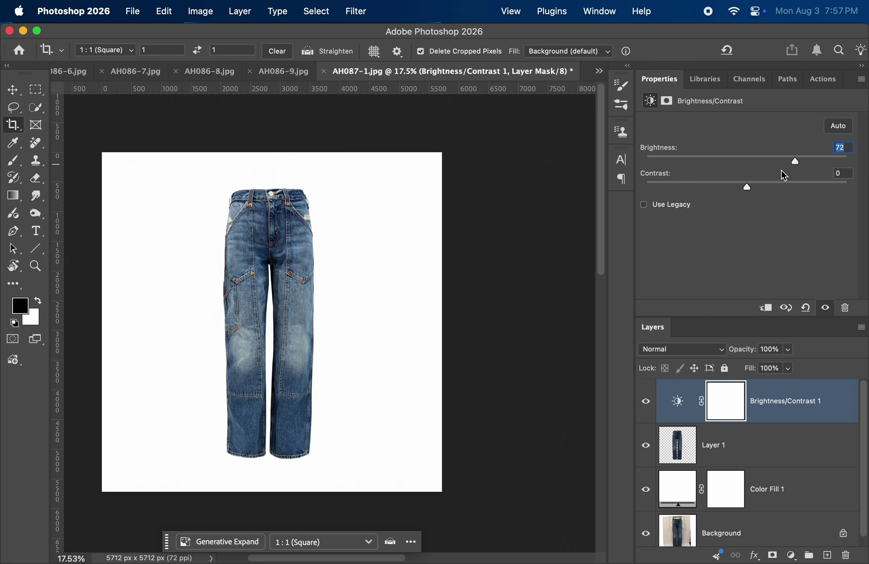
type("70")
left_click(765, 308)
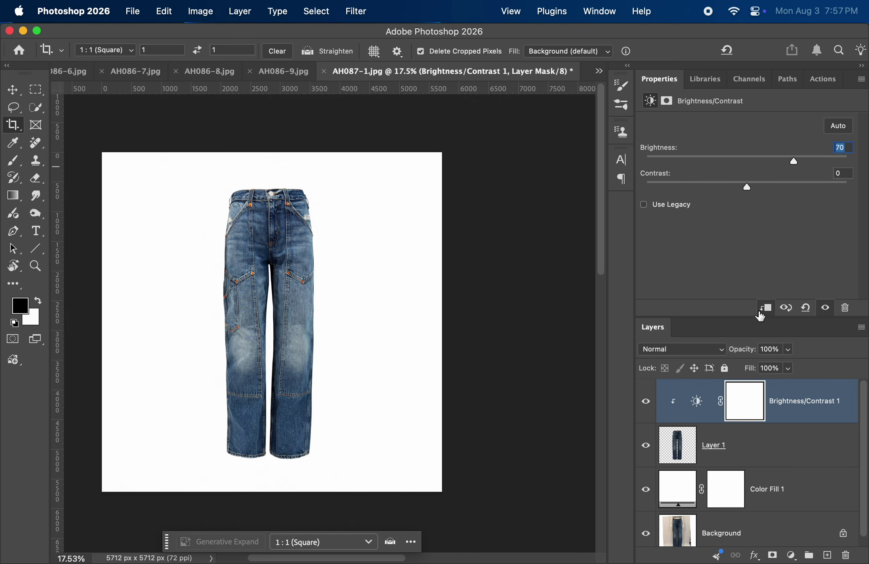
left_click(646, 402)
left_click(646, 402)
left_click(646, 403)
left_click(646, 402)
Save the layered image as AH087-1.TIF in the AH Products (2) folder with LZW image compression and ZIP layer compression
key("super+s")
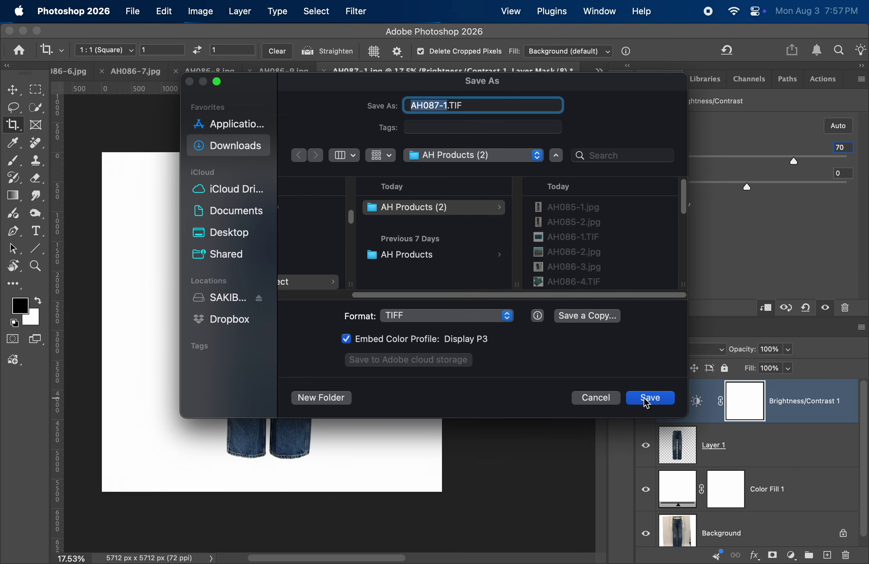
left_click(647, 399)
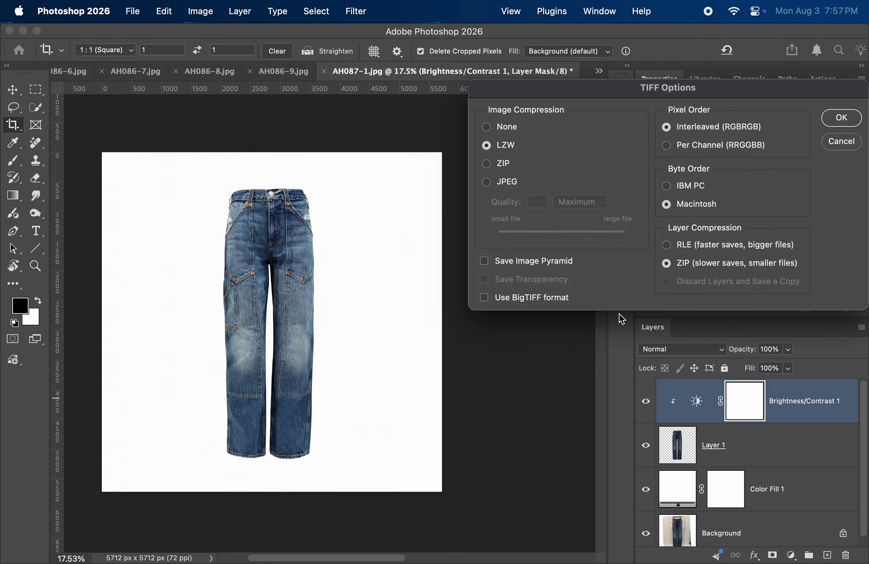
left_click(833, 126)
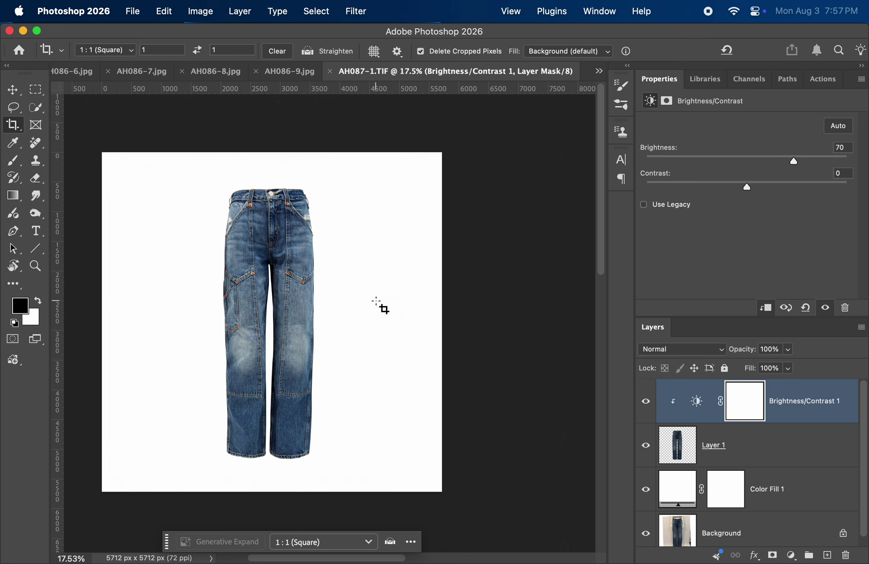
scroll(379, 305, "up", 2)
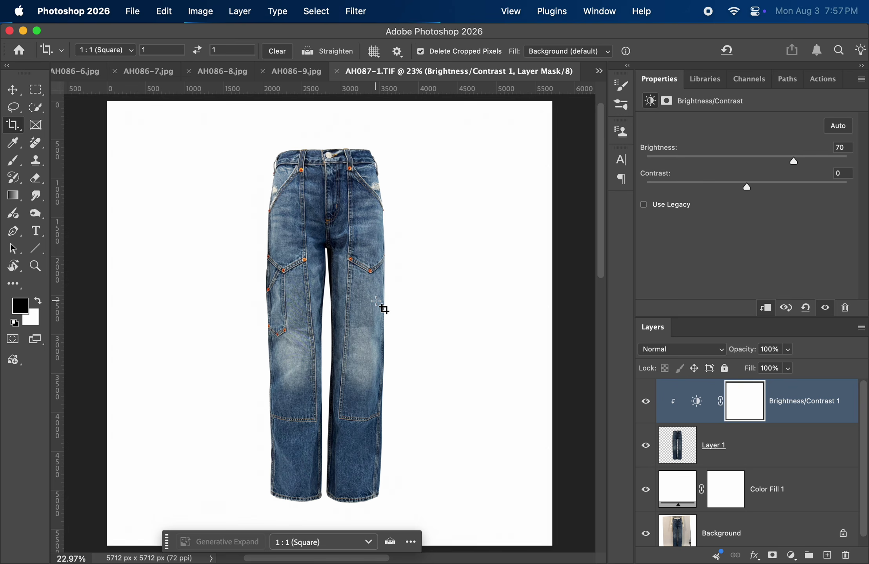
key("super")
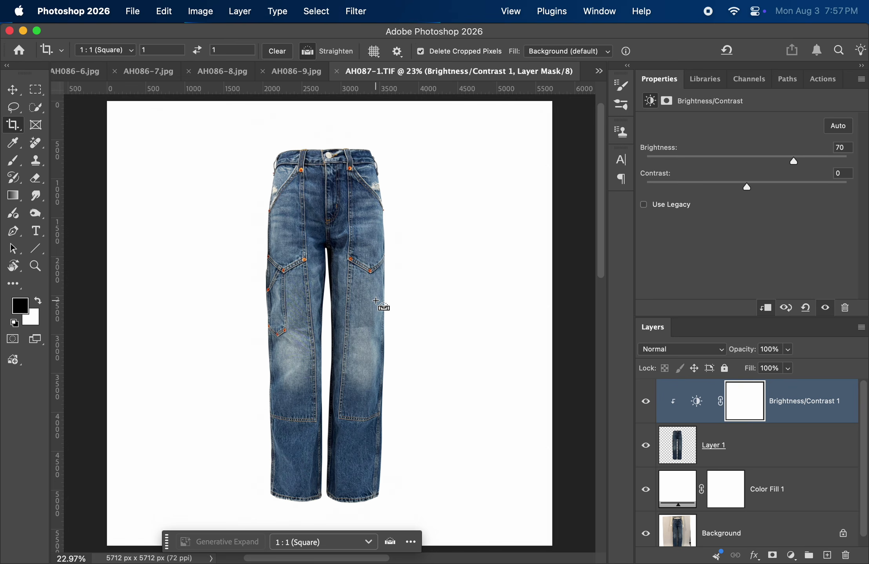